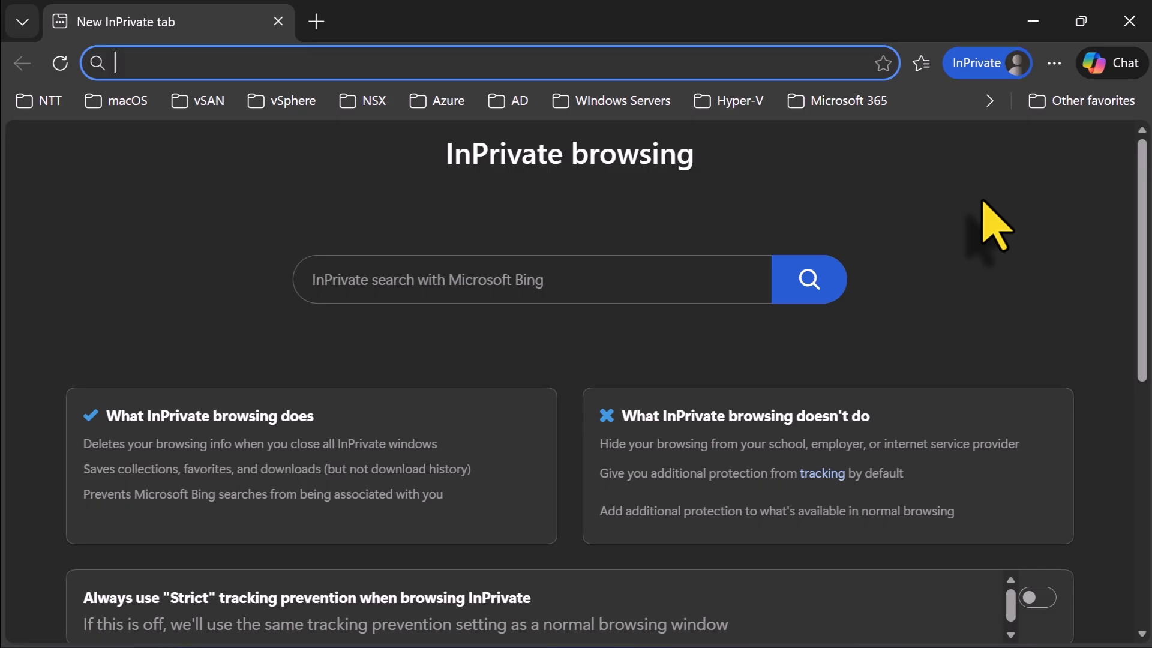
pyautogui.write('www.kail')
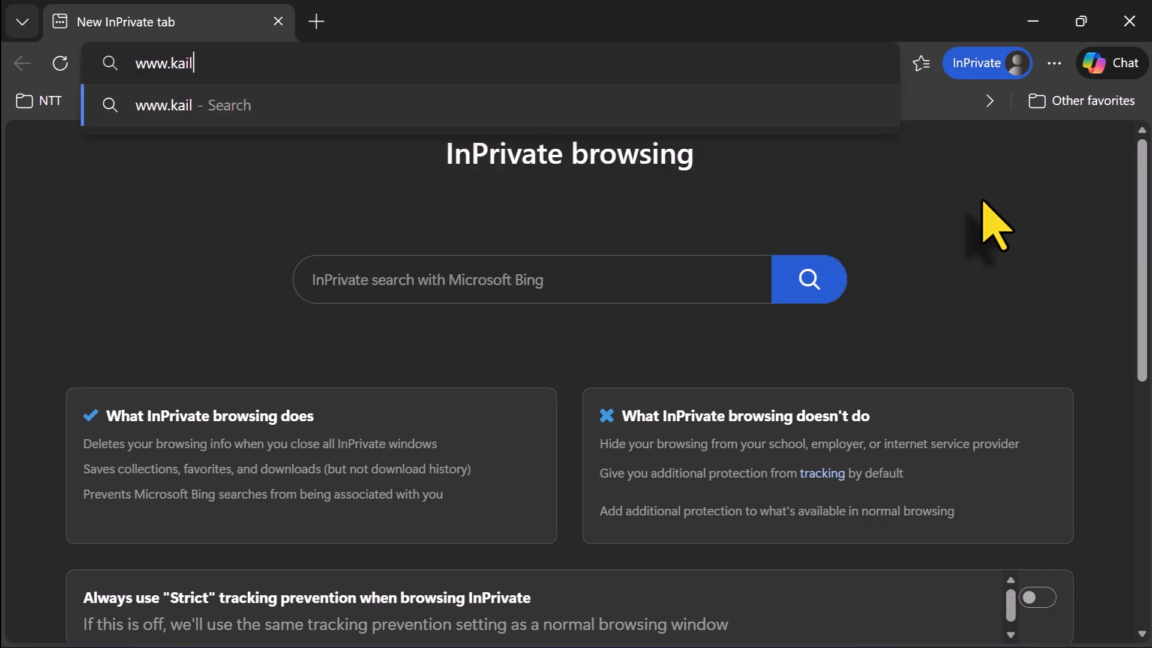
pyautogui.press('BackSpace')
pyautogui.write('li.org')
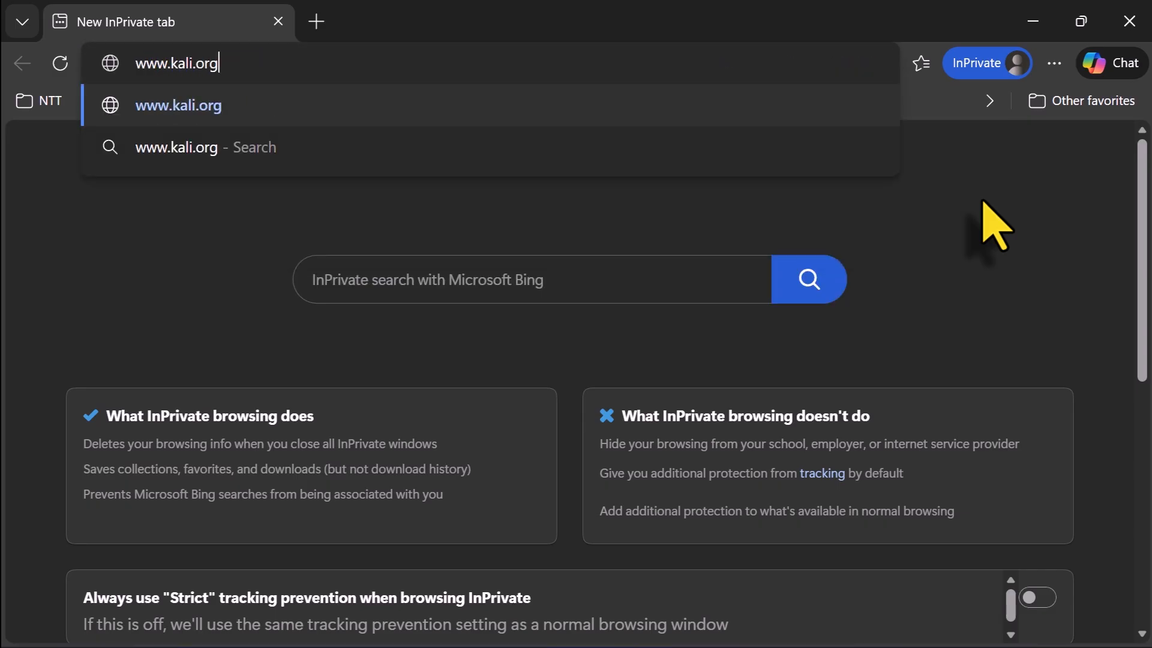
pyautogui.press('Return')
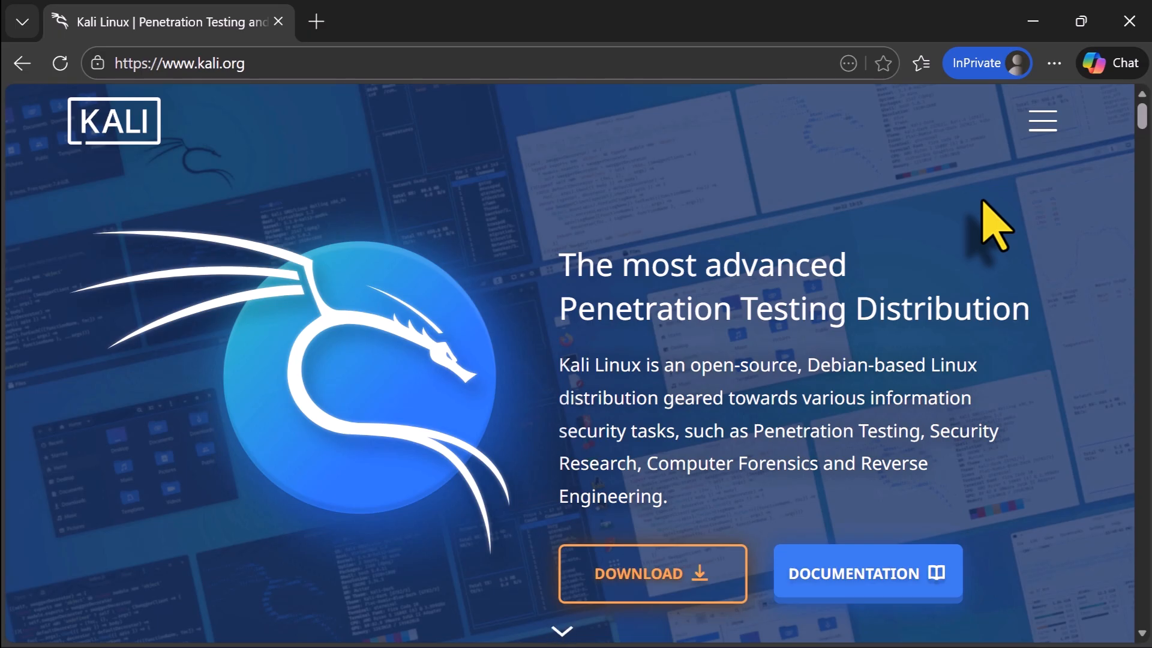
# Open the Kali download page and go to the Installer Images section
pyautogui.click(684, 594)
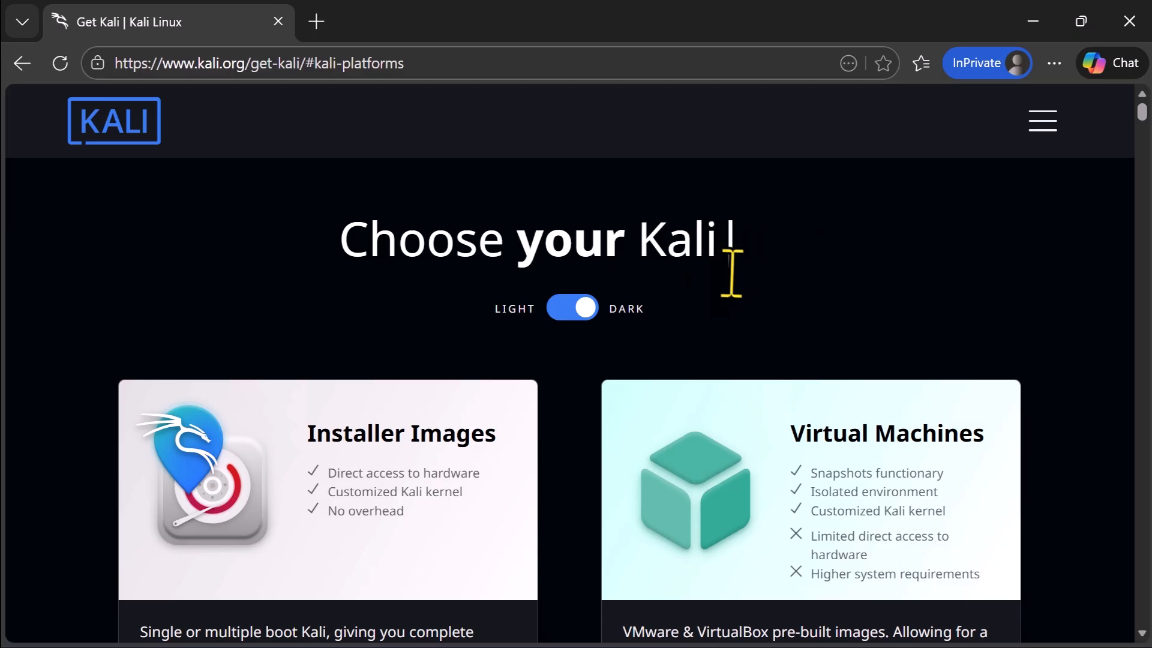
pyautogui.scroll(-6, 746, 294)
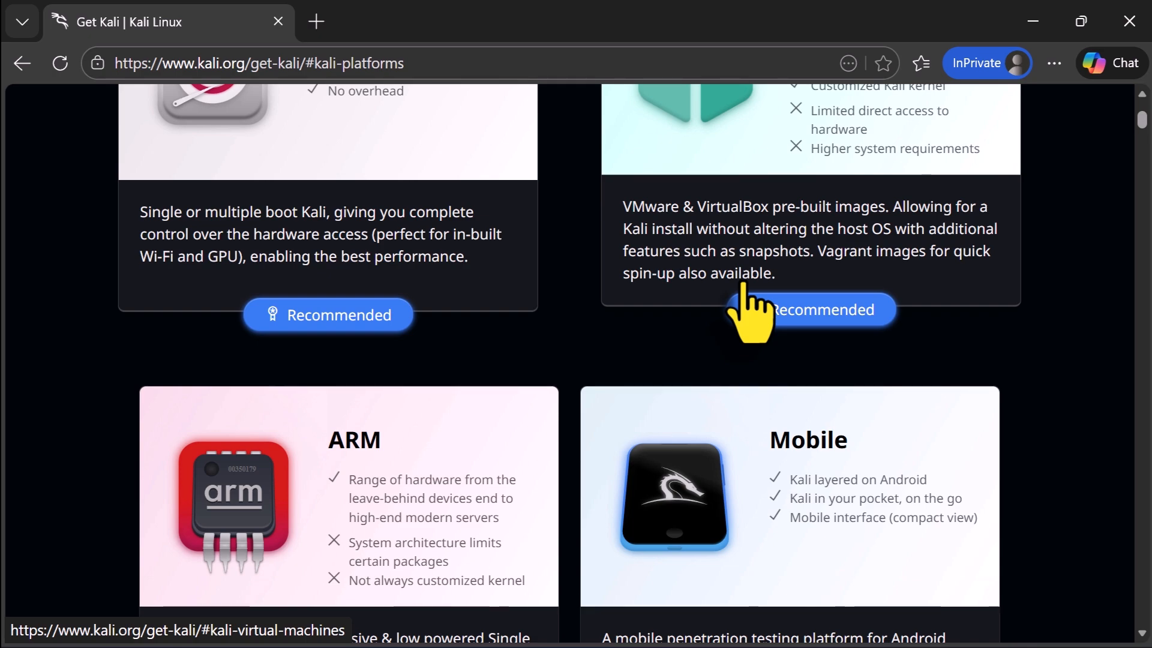
pyautogui.scroll(-6, 745, 300)
pyautogui.scroll(7, 752, 315)
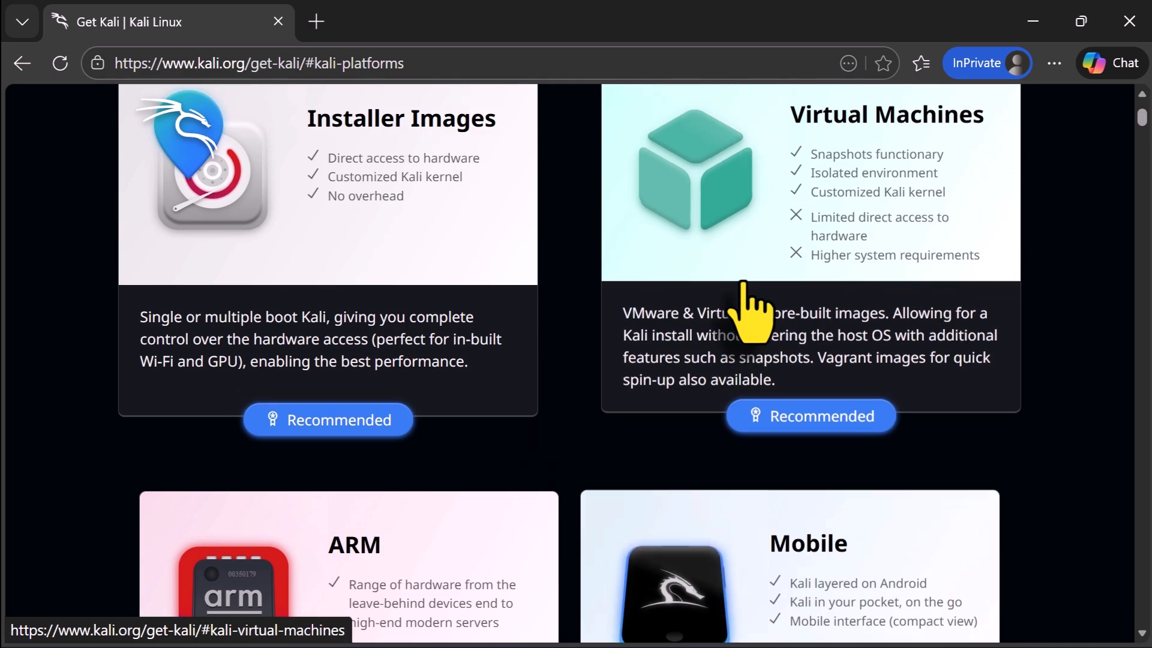
pyautogui.scroll(-5, 750, 309)
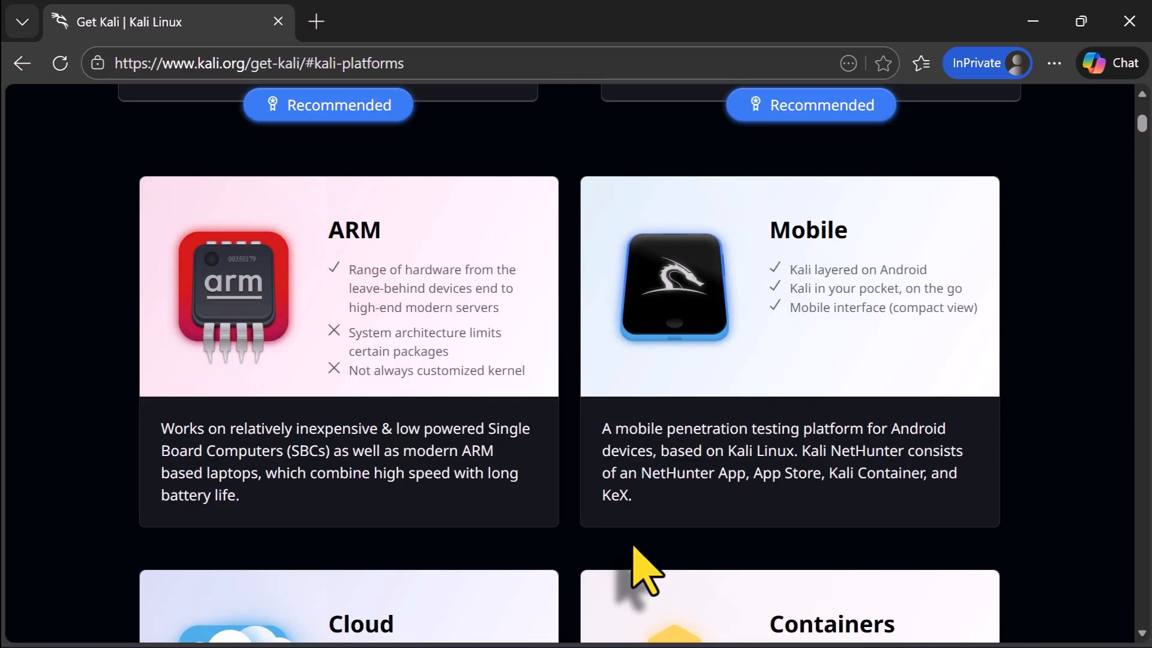
pyautogui.scroll(7, 638, 570)
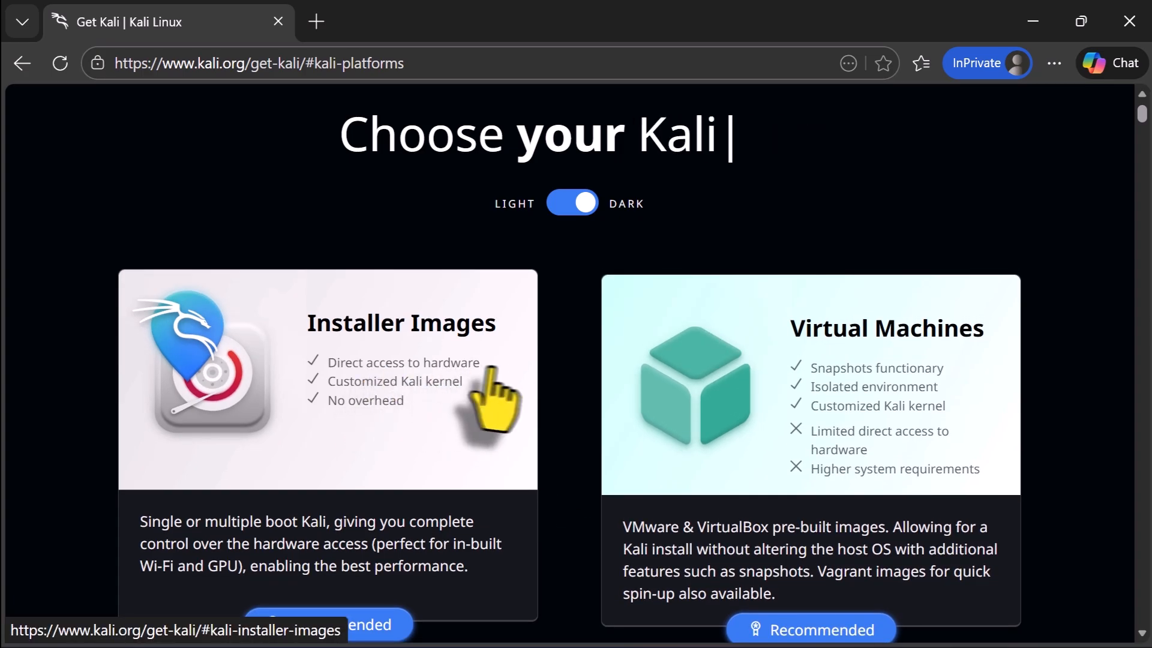
pyautogui.scroll(-2, 507, 390)
pyautogui.click(514, 398)
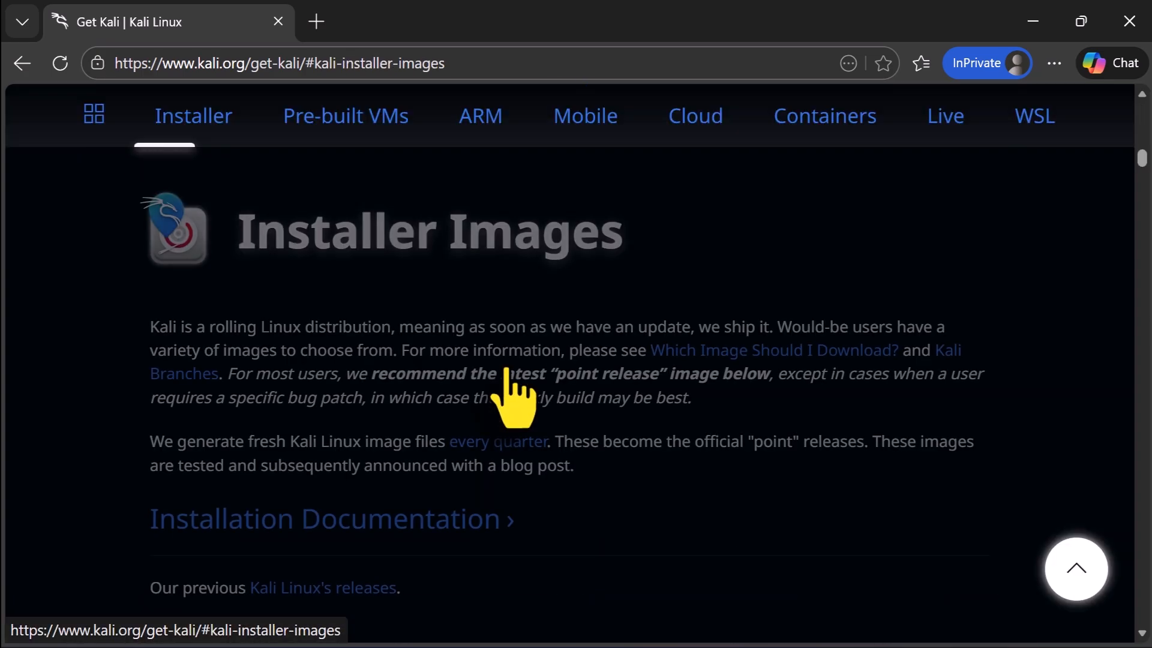
# Download the recommended x86_64 Installer image of Kali Linux 2025.4
pyautogui.scroll(-3, 510, 384)
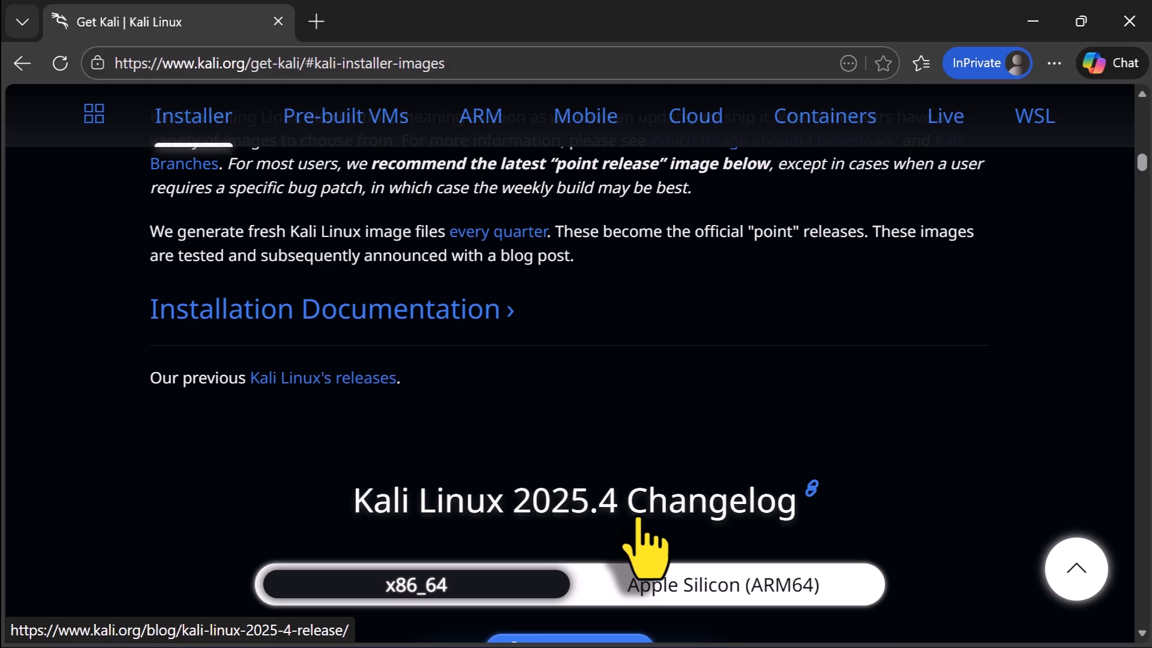
pyautogui.scroll(-3, 637, 521)
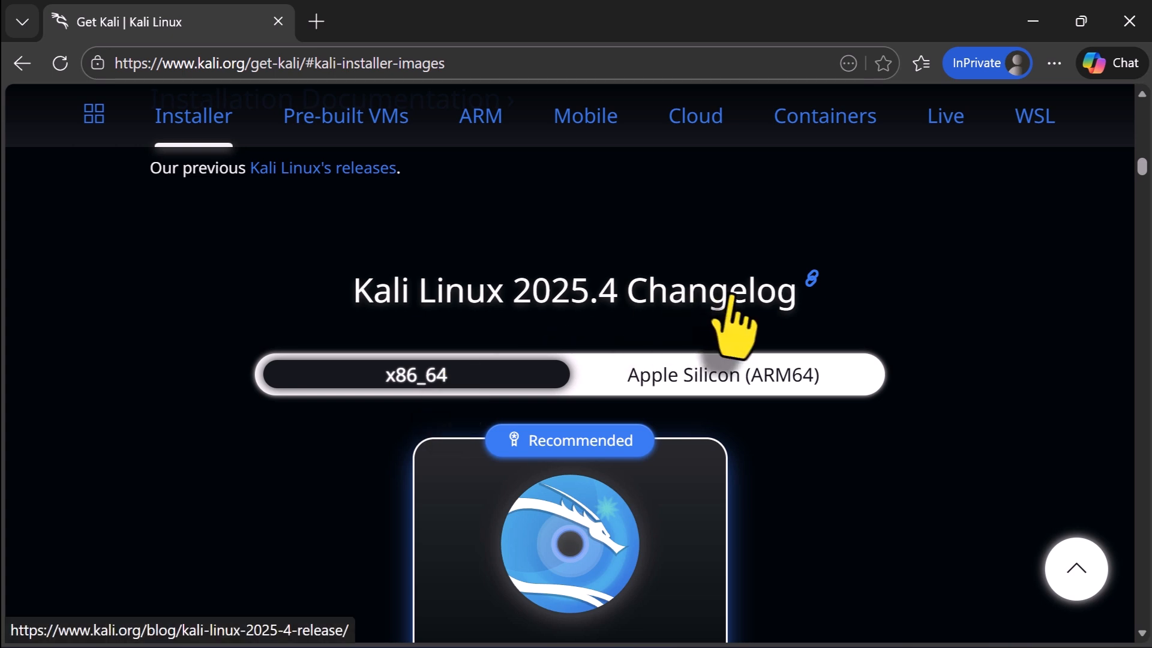
pyautogui.click(690, 378)
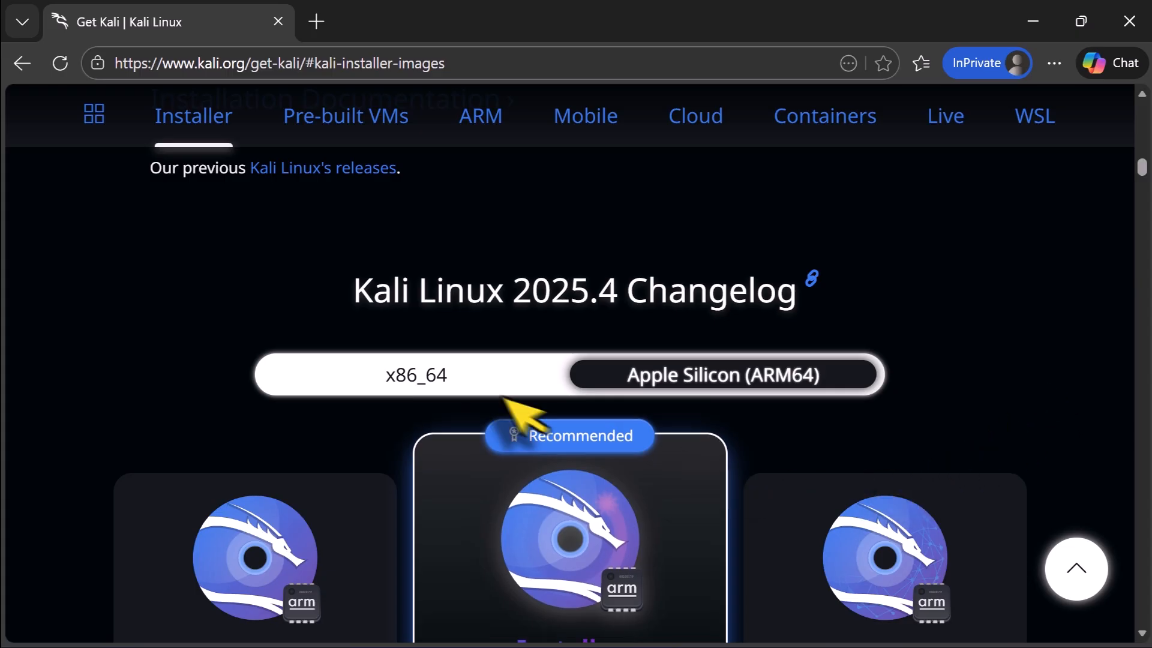
pyautogui.click(448, 377)
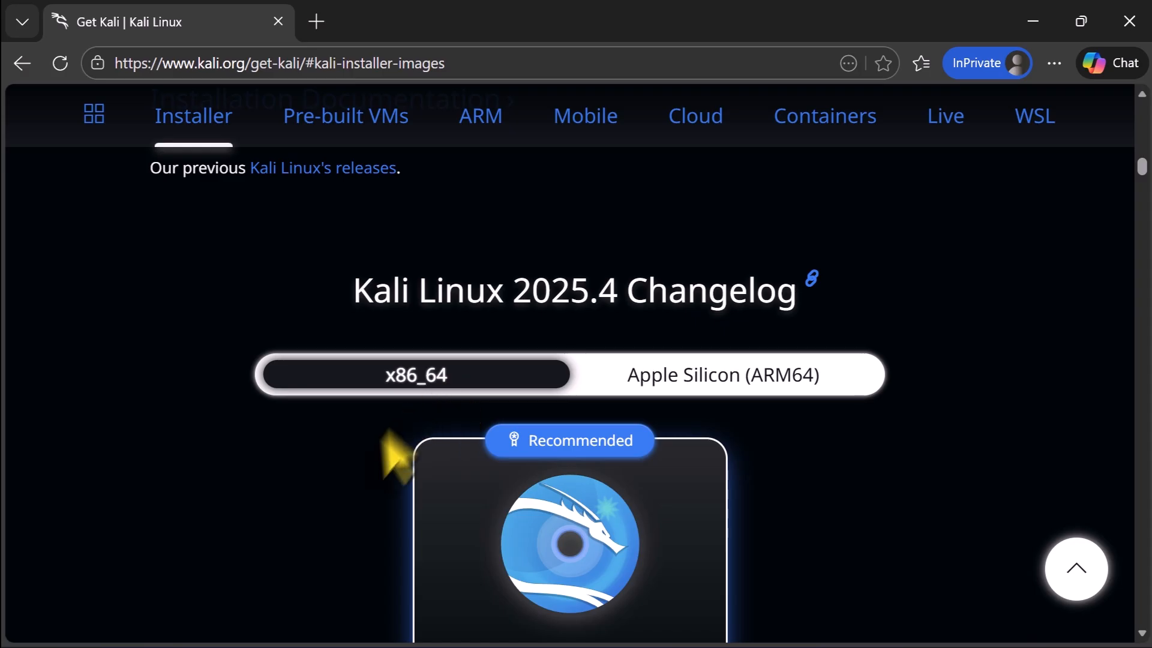
pyautogui.scroll(-3, 384, 464)
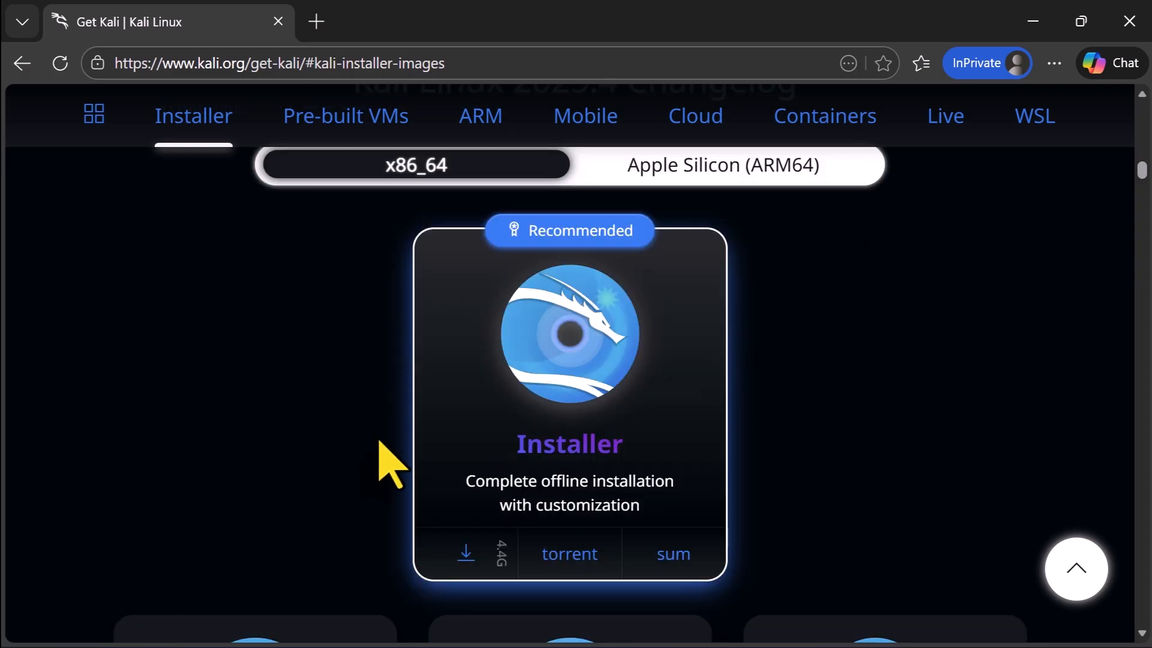
pyautogui.click(466, 556)
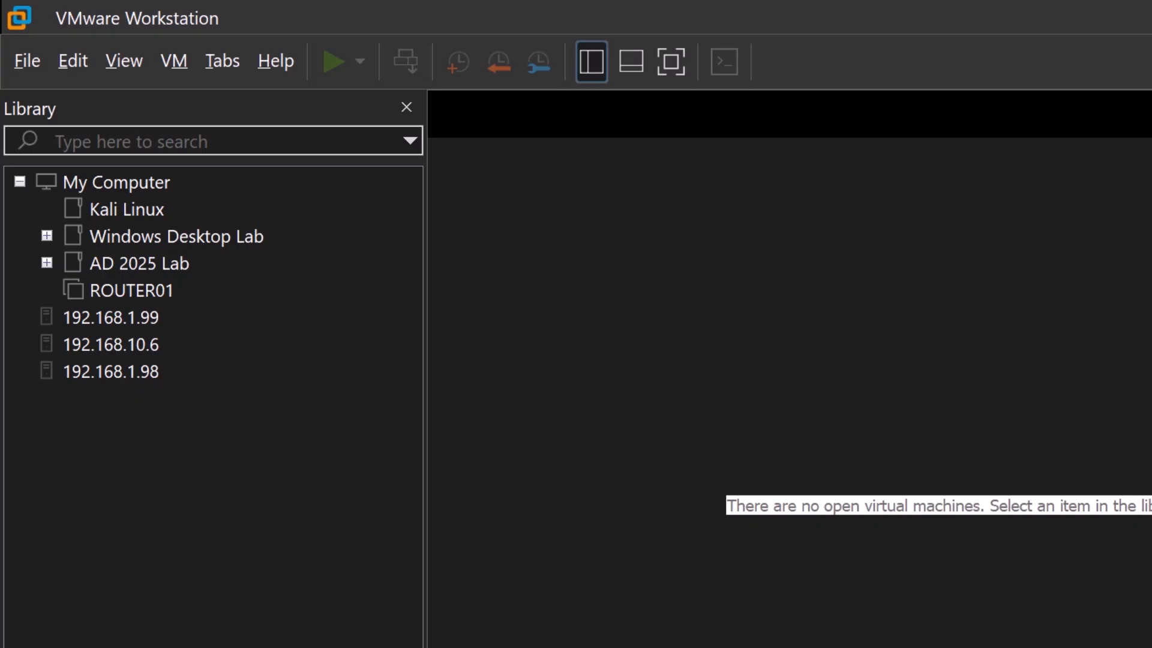
# Switch to VMware Workstation and start a new virtual machine with the Typical configuration
pyautogui.click(25, 60)
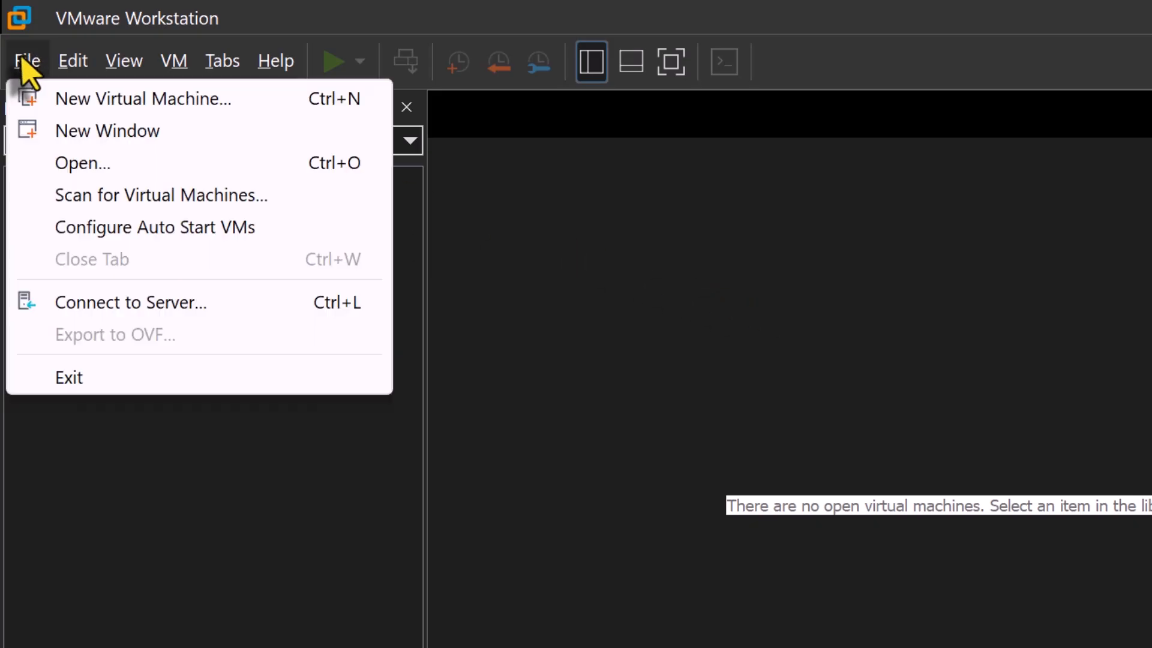
pyautogui.click(365, 101)
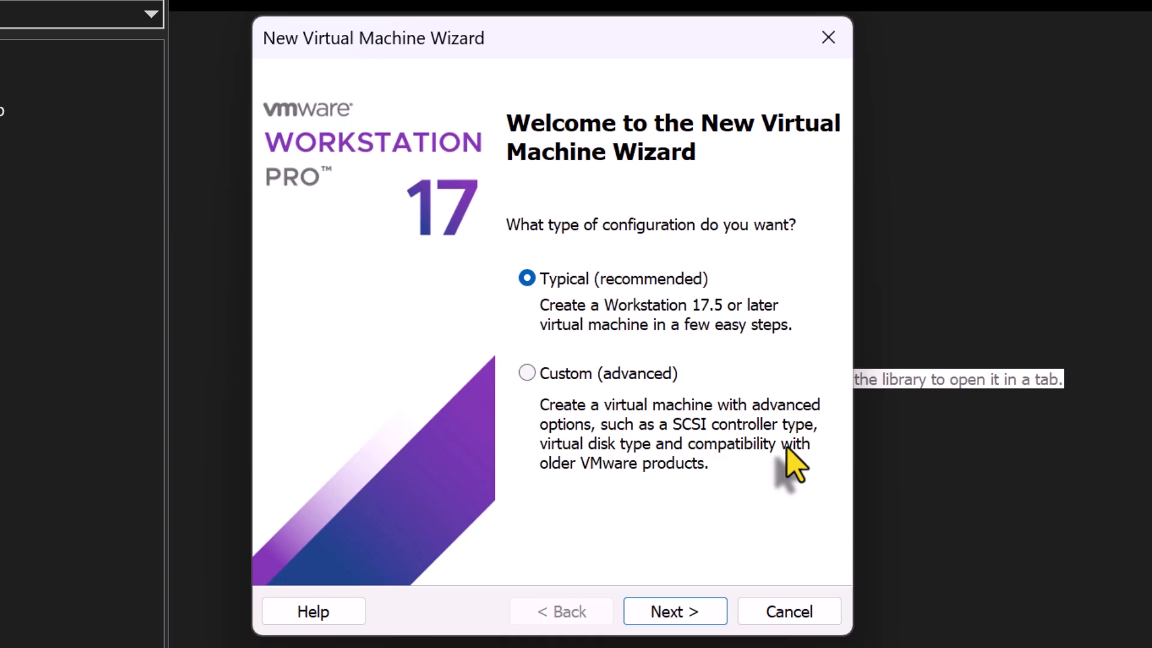
pyautogui.click(698, 612)
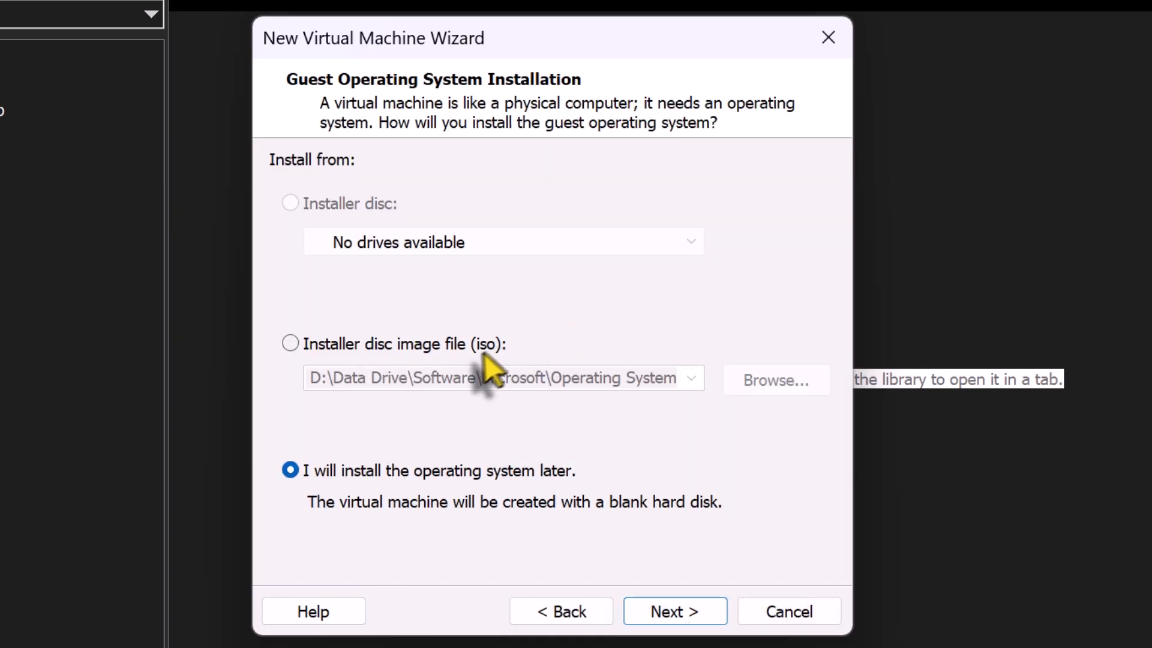
# Install from the disc image kali-linux-2025.4-installer-amd64.iso in the Downloads folder and continue
pyautogui.click(381, 343)
pyautogui.click(804, 384)
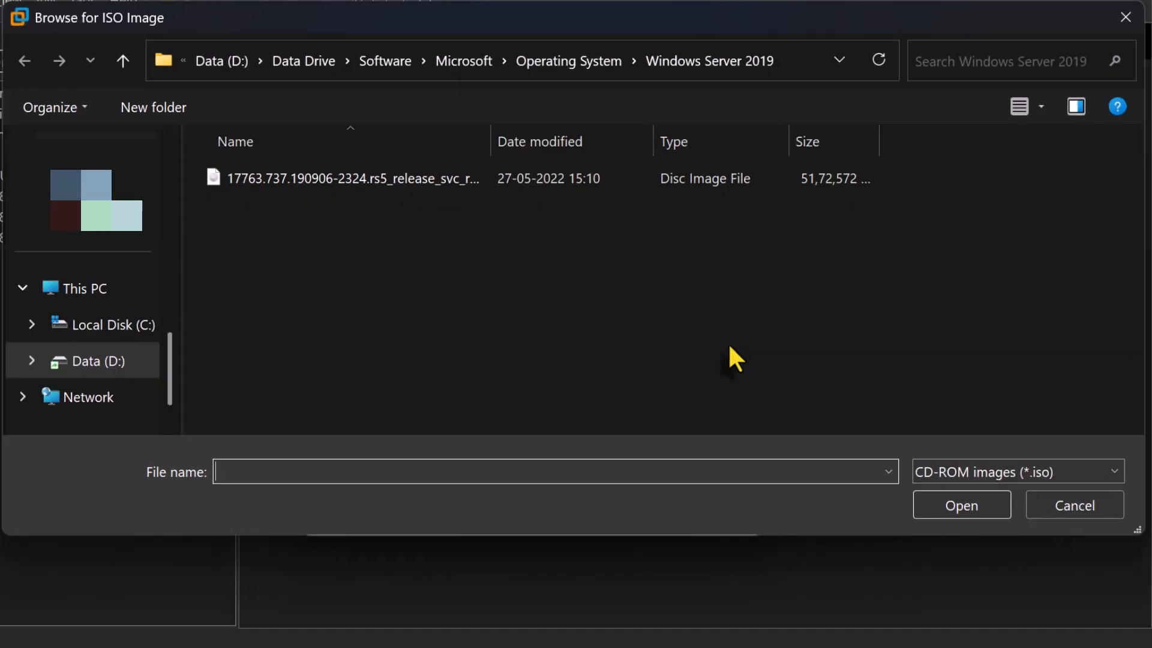
pyautogui.click(793, 63)
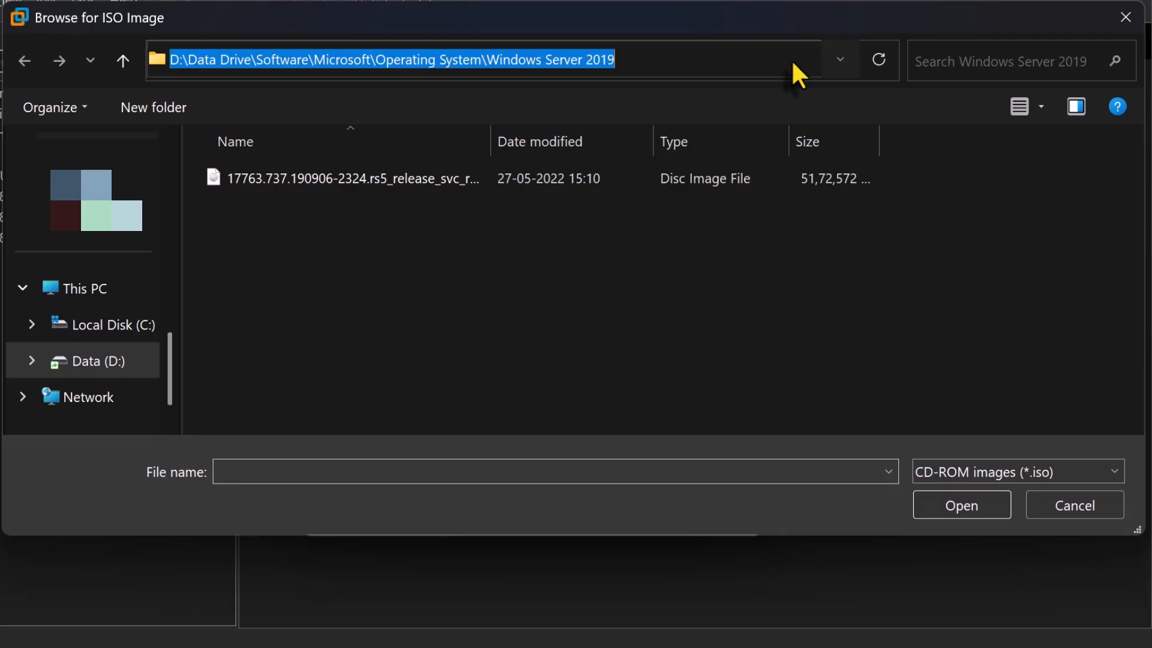
pyautogui.write('Downloads')
pyautogui.press('Return')
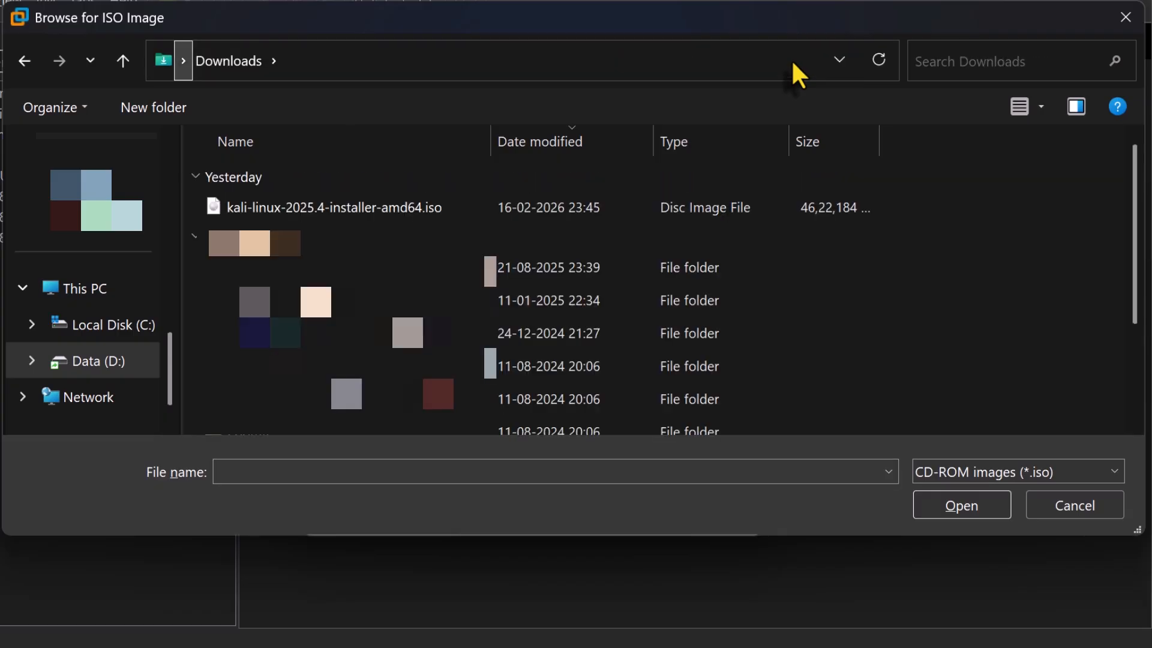
pyautogui.click(445, 204)
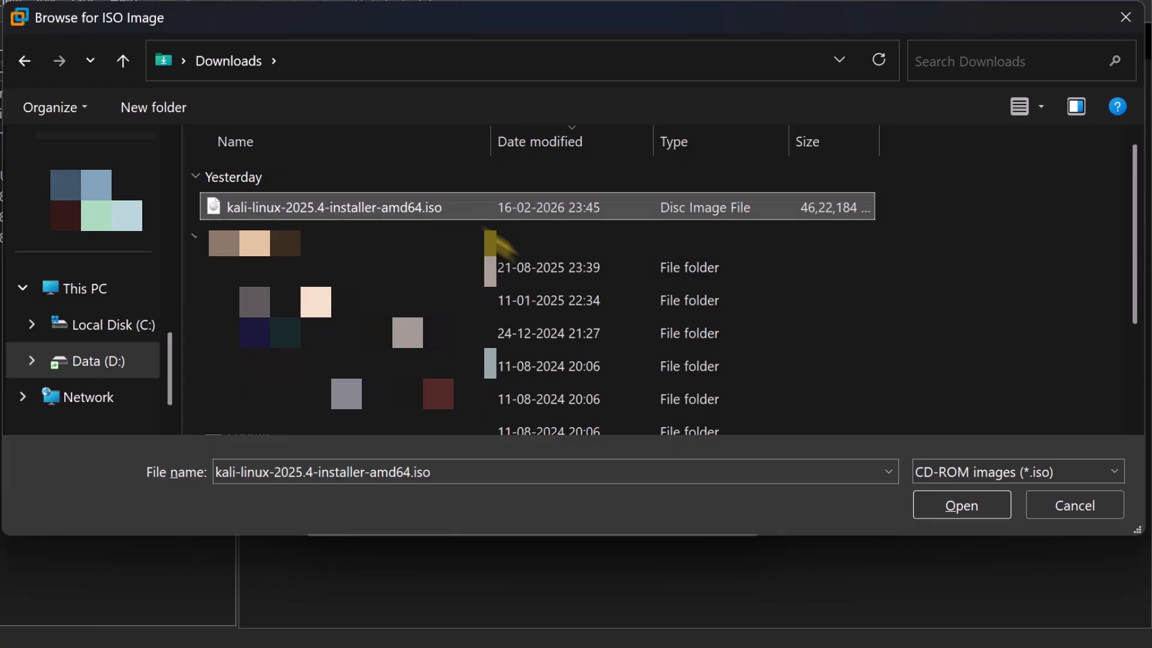
pyautogui.click(960, 505)
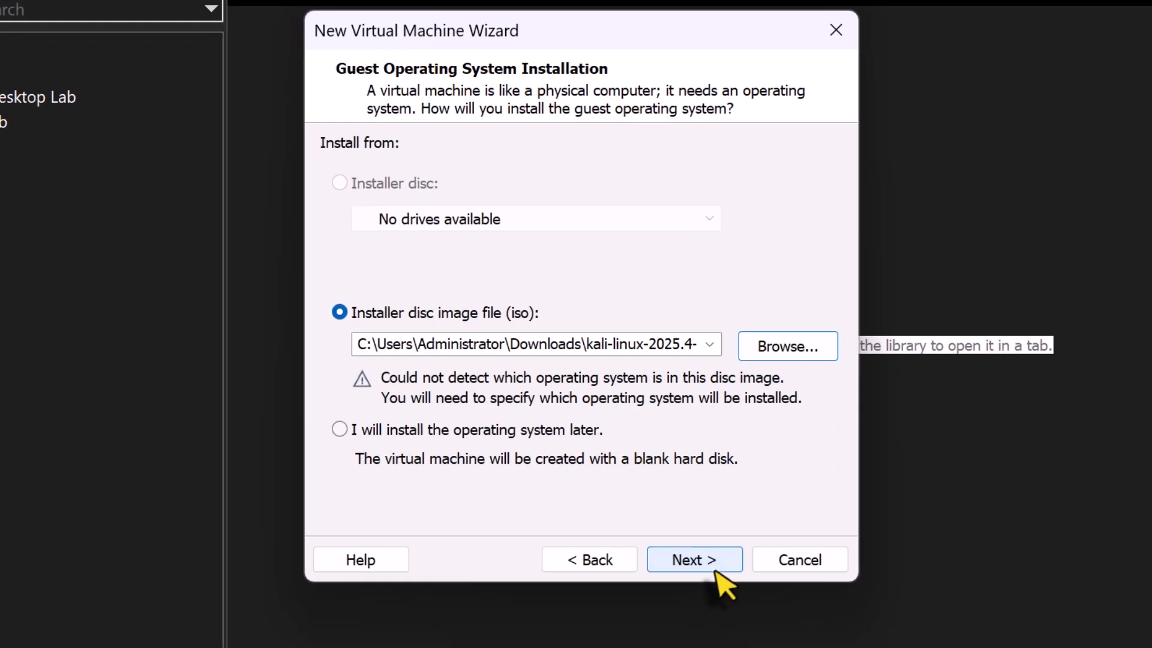
pyautogui.click(716, 570)
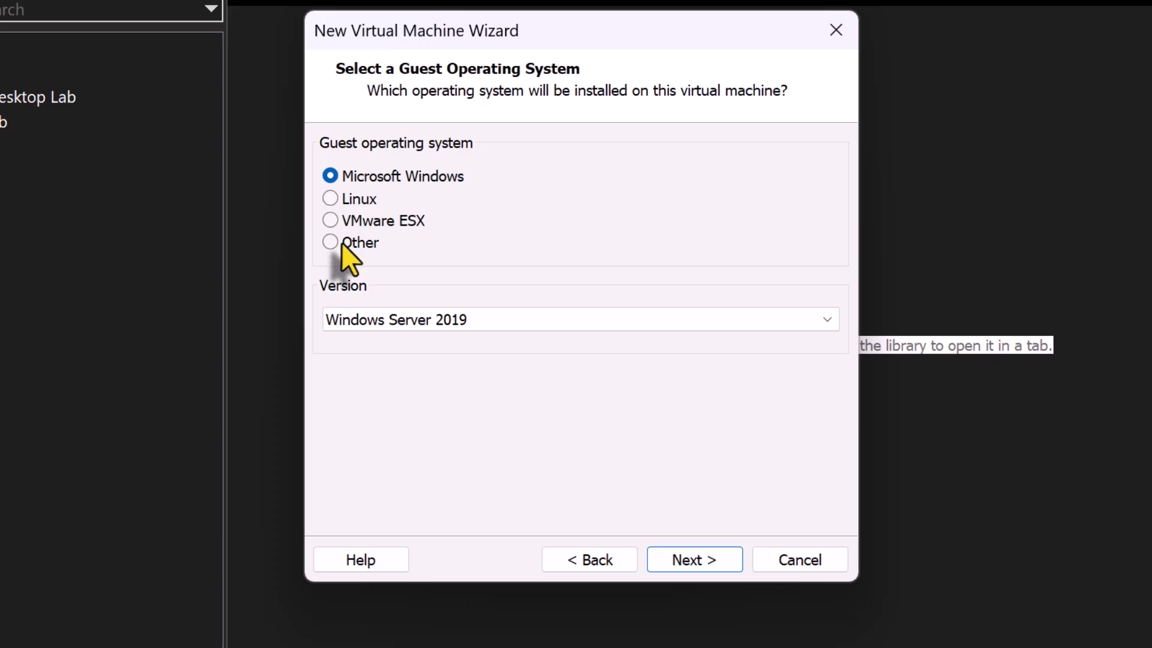
# Set the guest operating system to Linux, version Debian 11.x 64-bit, and continue
pyautogui.click(365, 201)
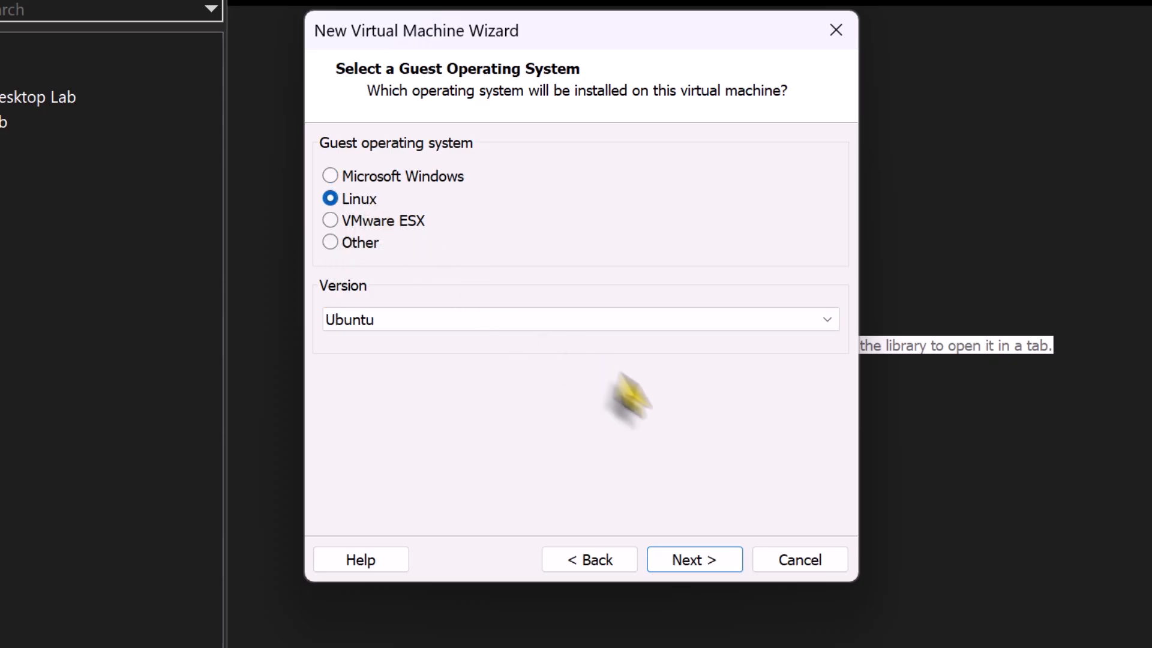
pyautogui.click(489, 324)
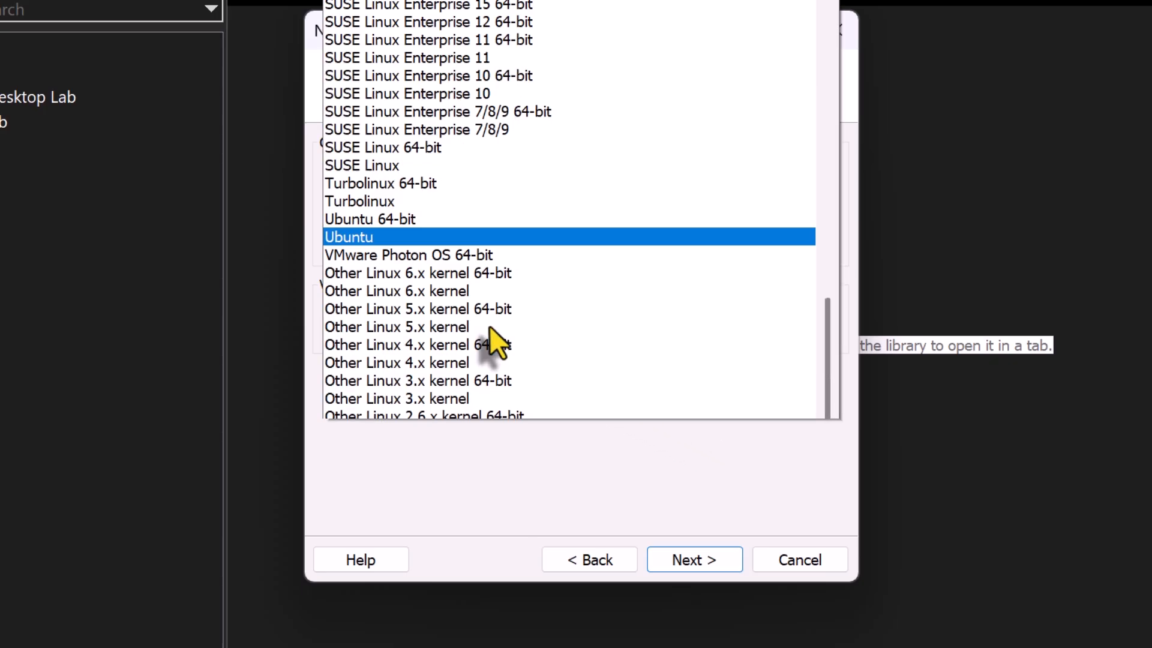
pyautogui.scroll(-1, 496, 322)
pyautogui.scroll(10, 500, 321)
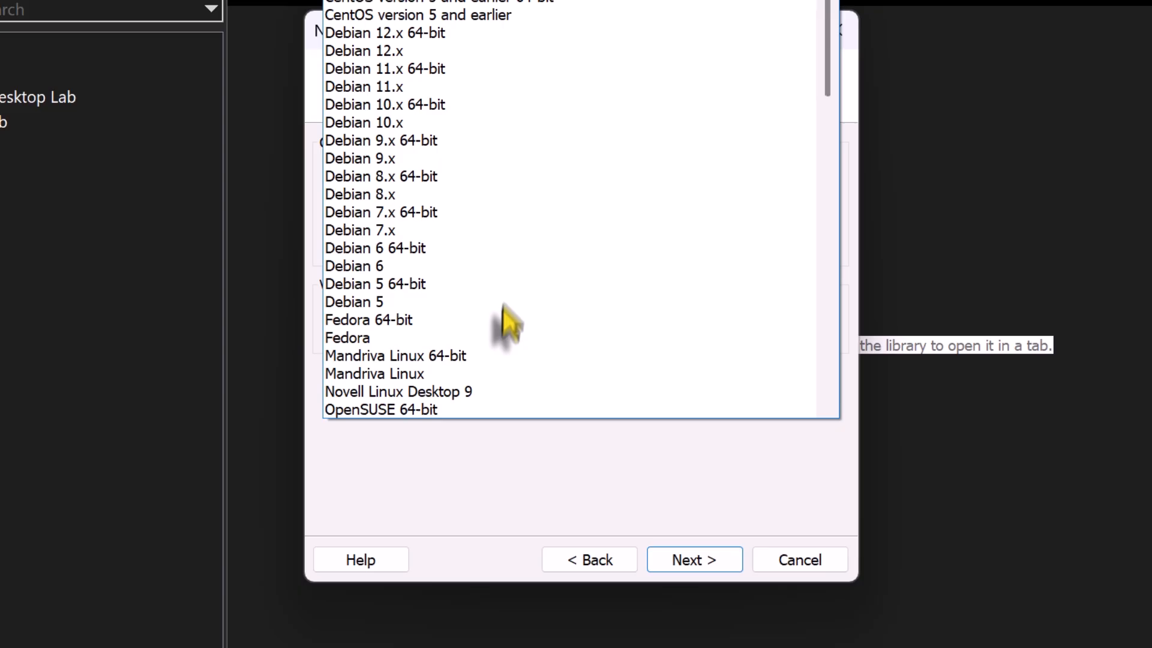
pyautogui.click(528, 71)
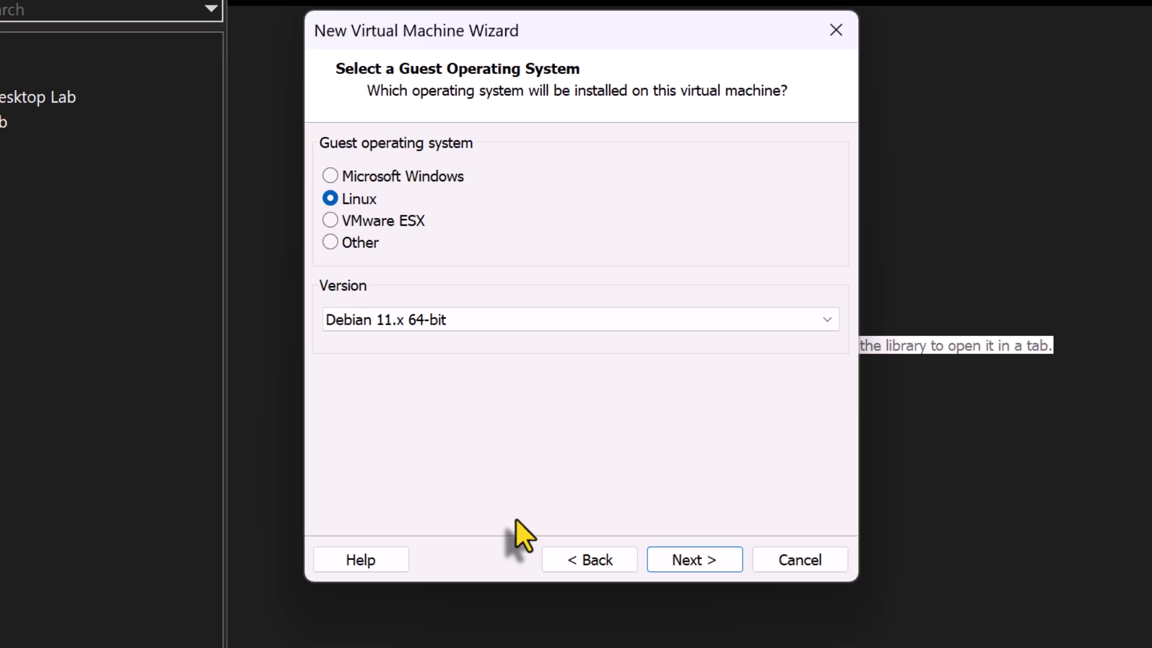
pyautogui.click(712, 555)
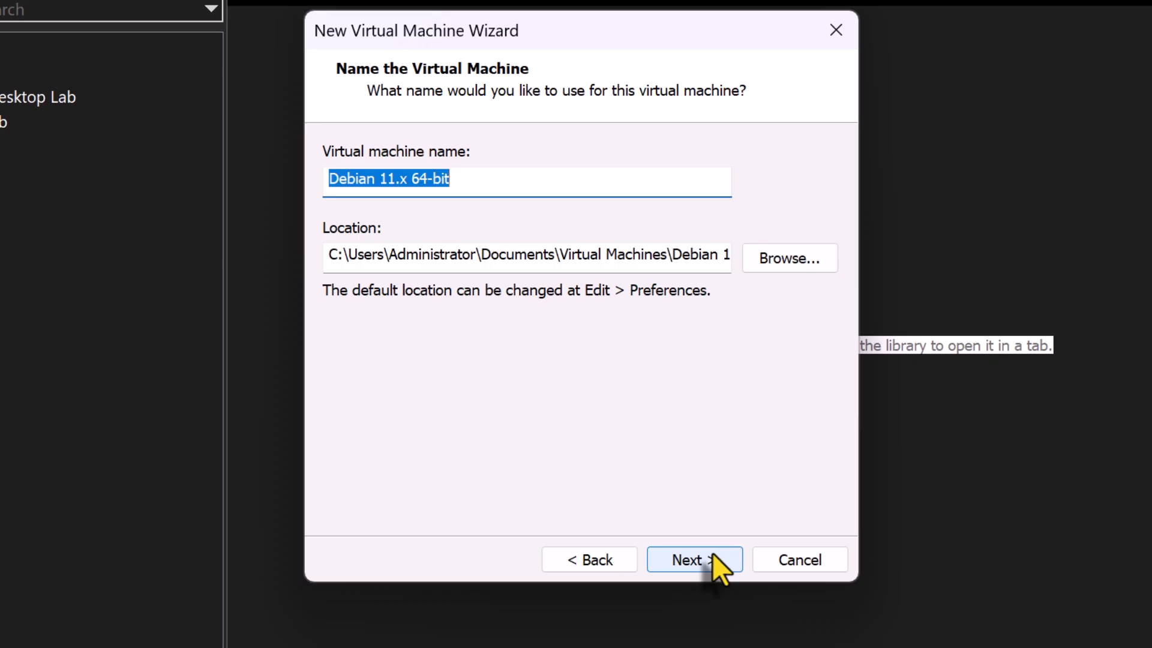
# Name the virtual machine Kali Linux 2026
pyautogui.write('K')
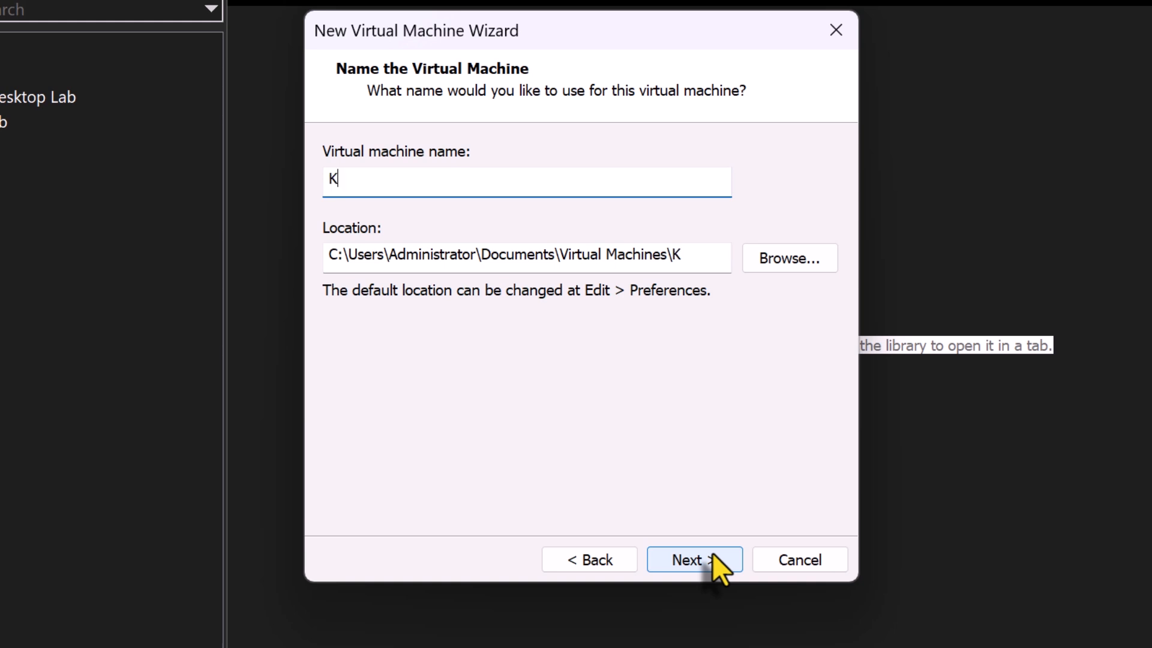
pyautogui.write('ali Linux 2026')
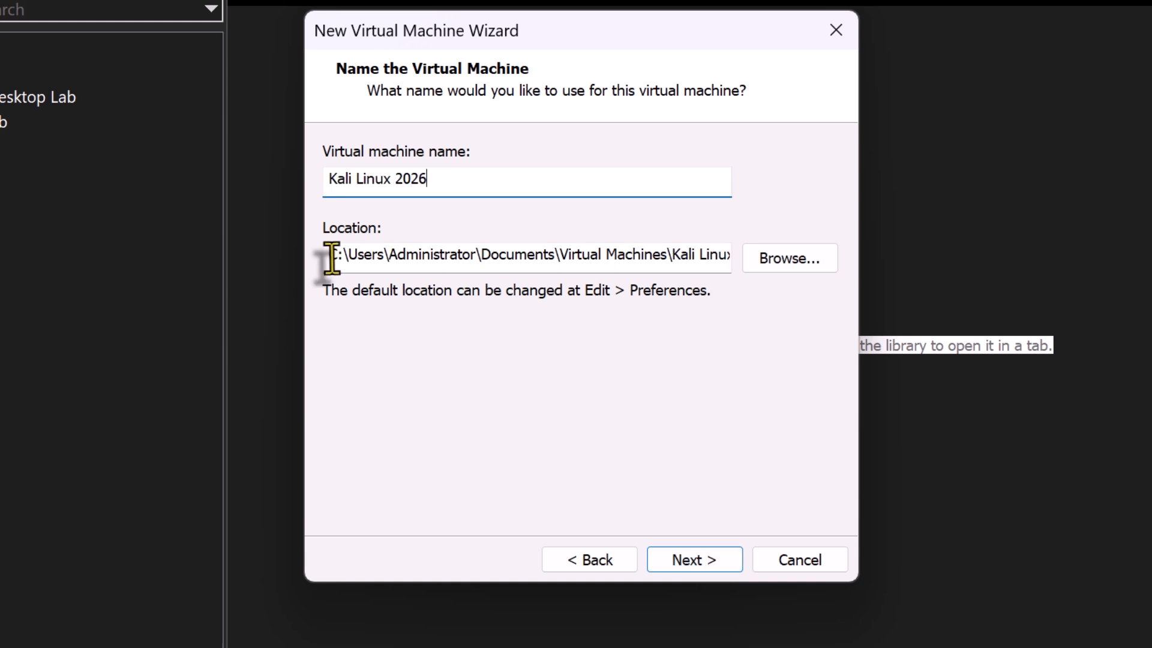
pyautogui.moveTo(327, 254); pyautogui.dragTo(889, 236)
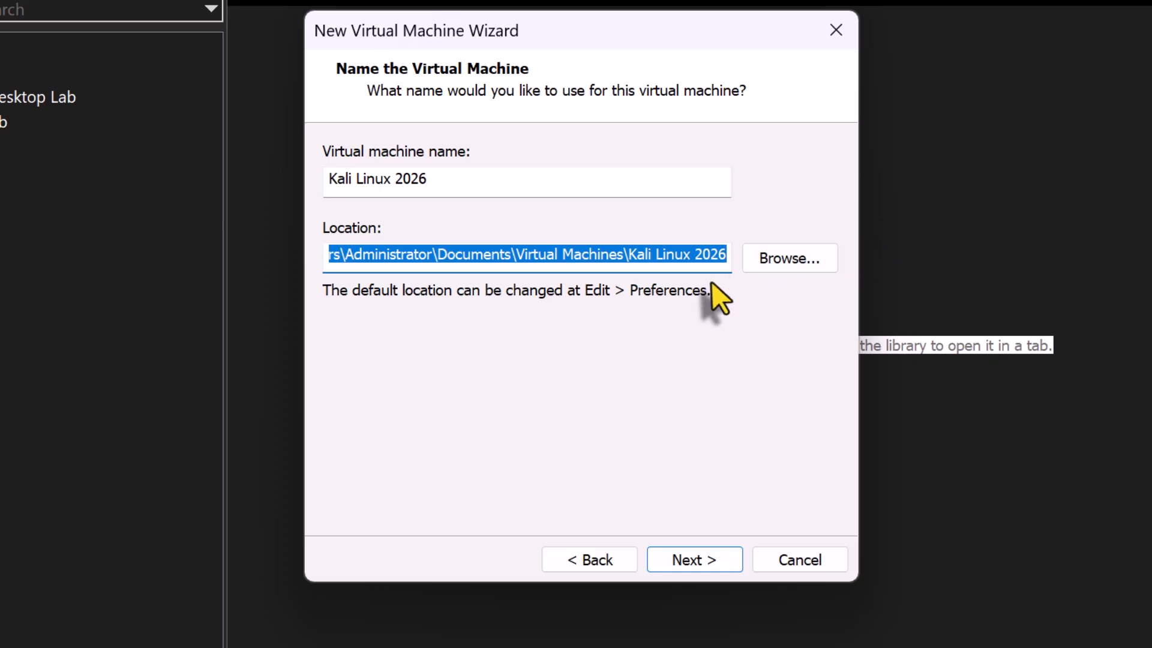
# Set the VM location to a new folder Kali Linux 2026 under Data Drive (D:) > Virtual Machines and continue
pyautogui.click(804, 258)
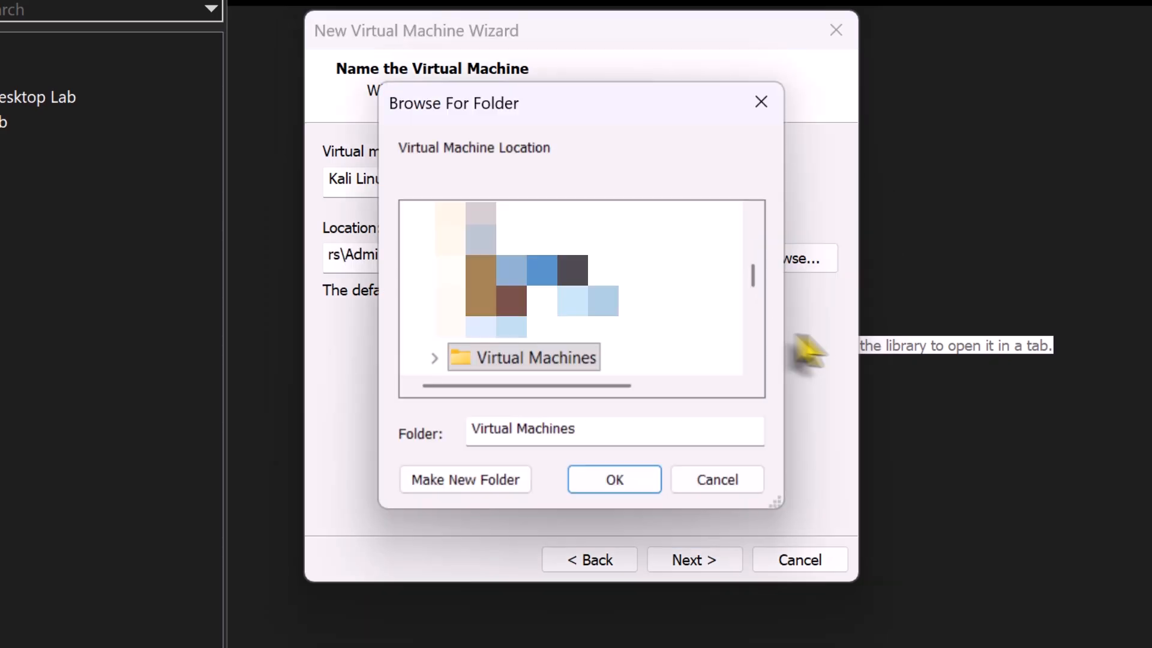
pyautogui.scroll(5, 514, 334)
pyautogui.scroll(3, 420, 270)
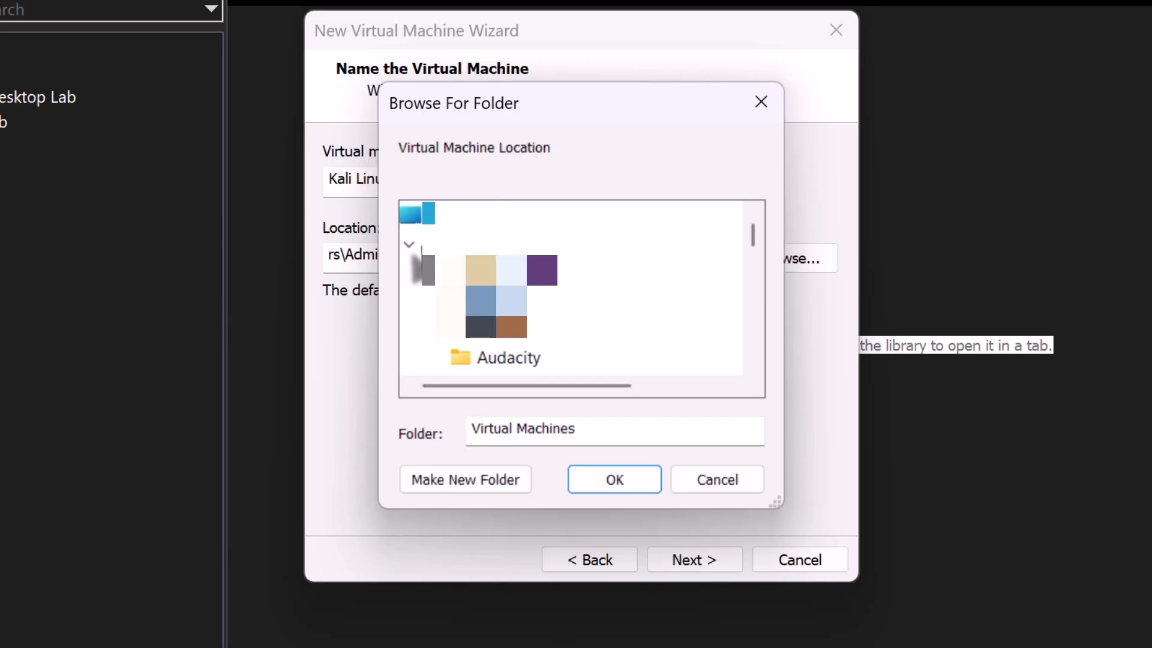
pyautogui.click(456, 357)
pyautogui.scroll(-3, 459, 354)
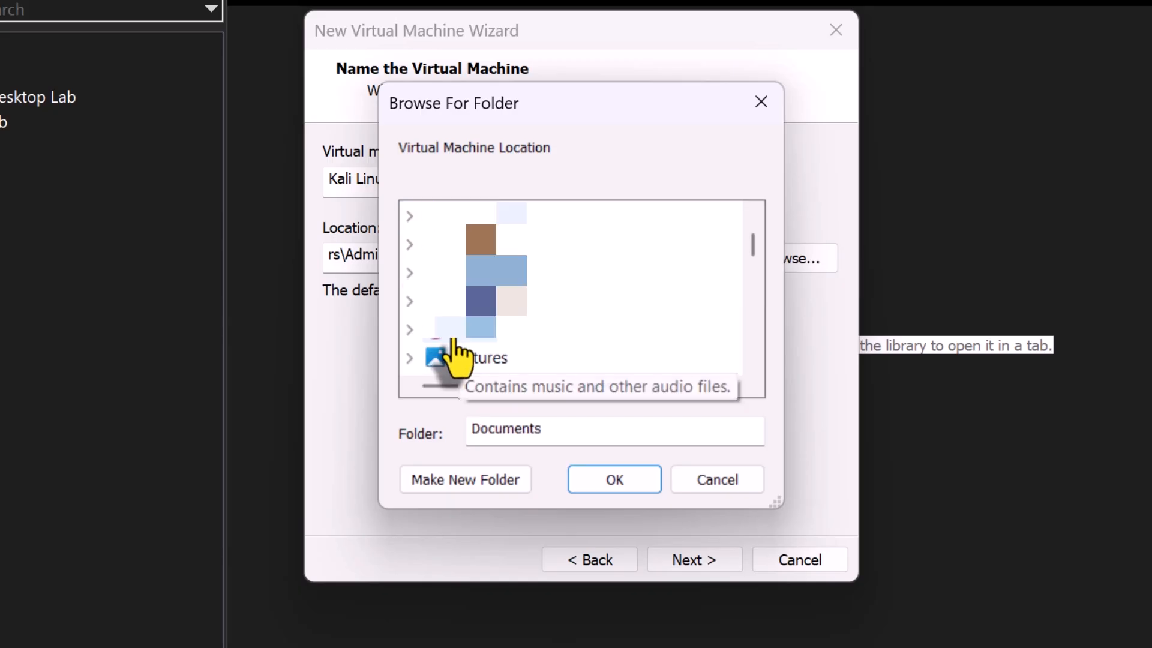
pyautogui.click(498, 358)
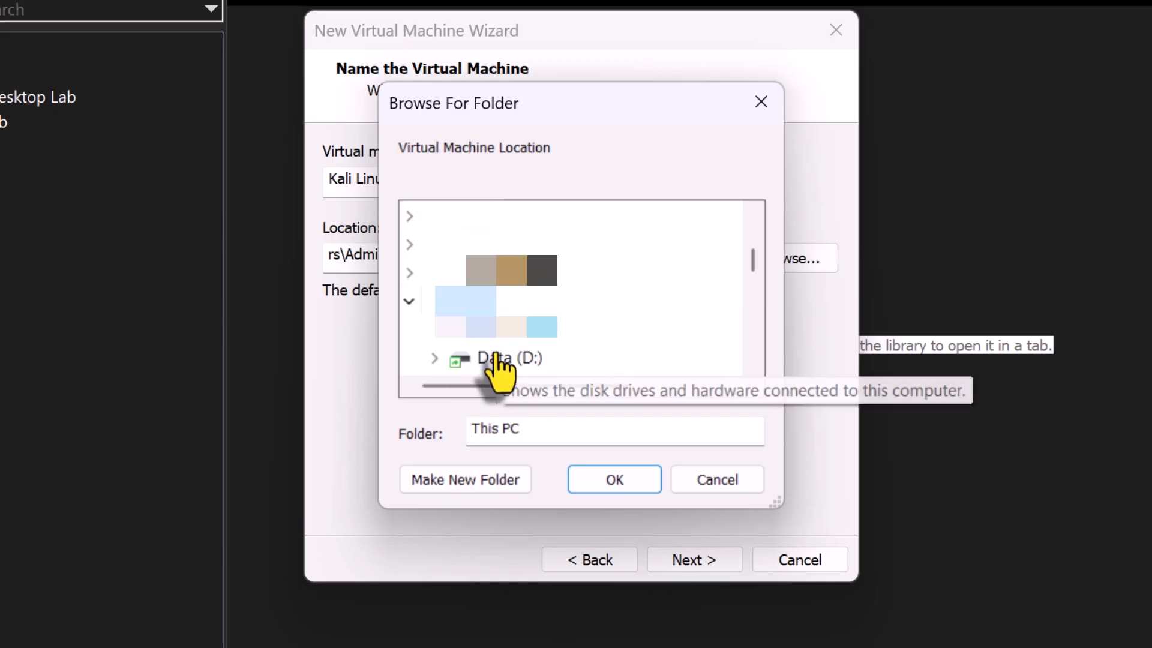
pyautogui.click(496, 360)
pyautogui.click(628, 363)
pyautogui.scroll(-2, 638, 334)
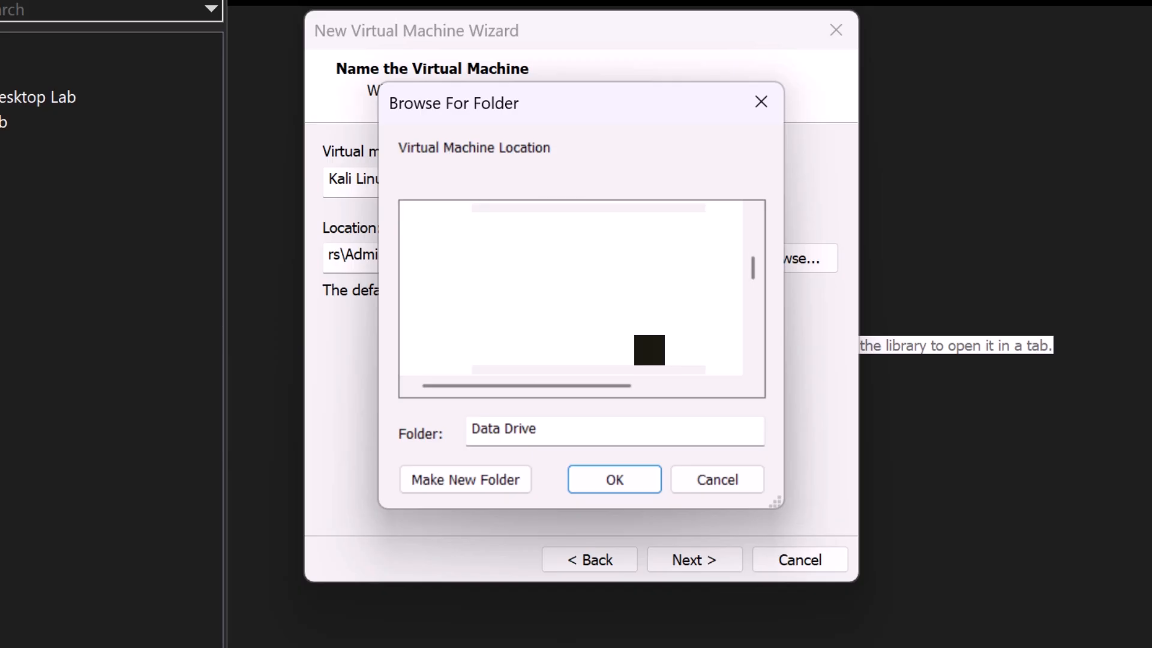
pyautogui.click(612, 333)
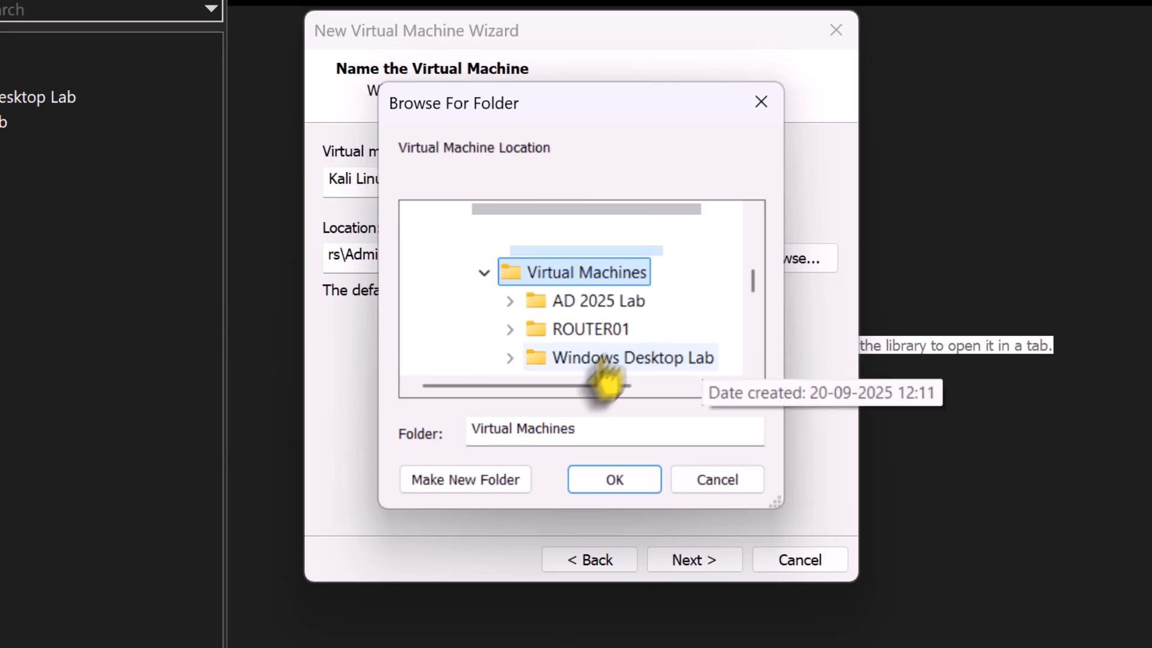
pyautogui.click(471, 492)
pyautogui.write('Ka')
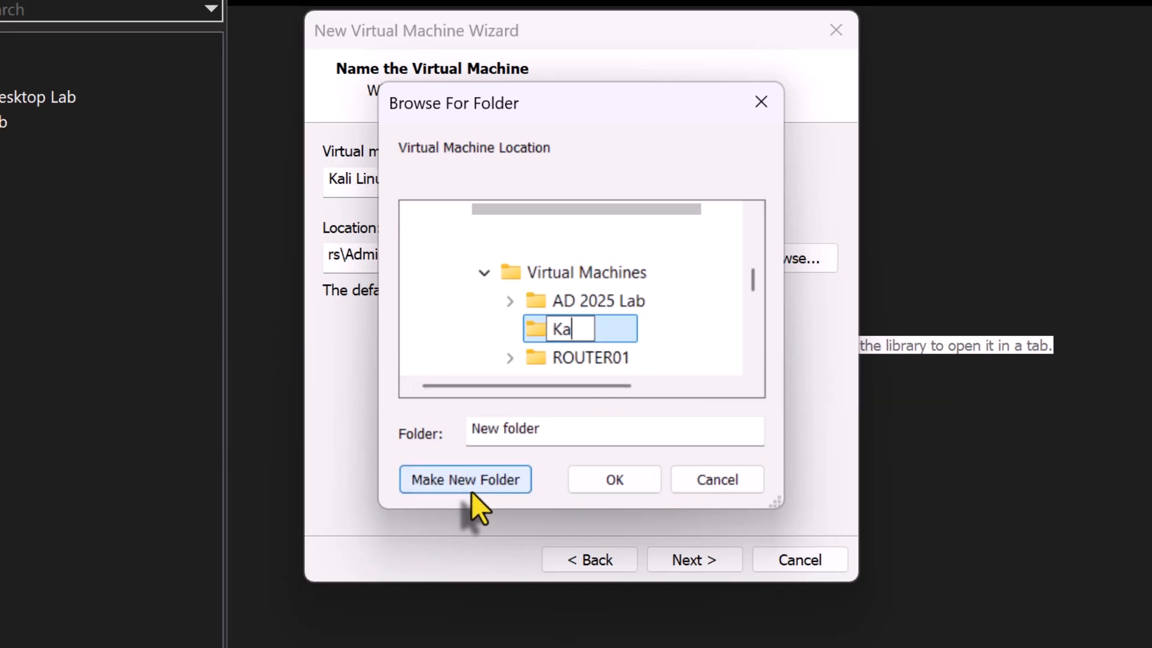
pyautogui.write('li Linux ')
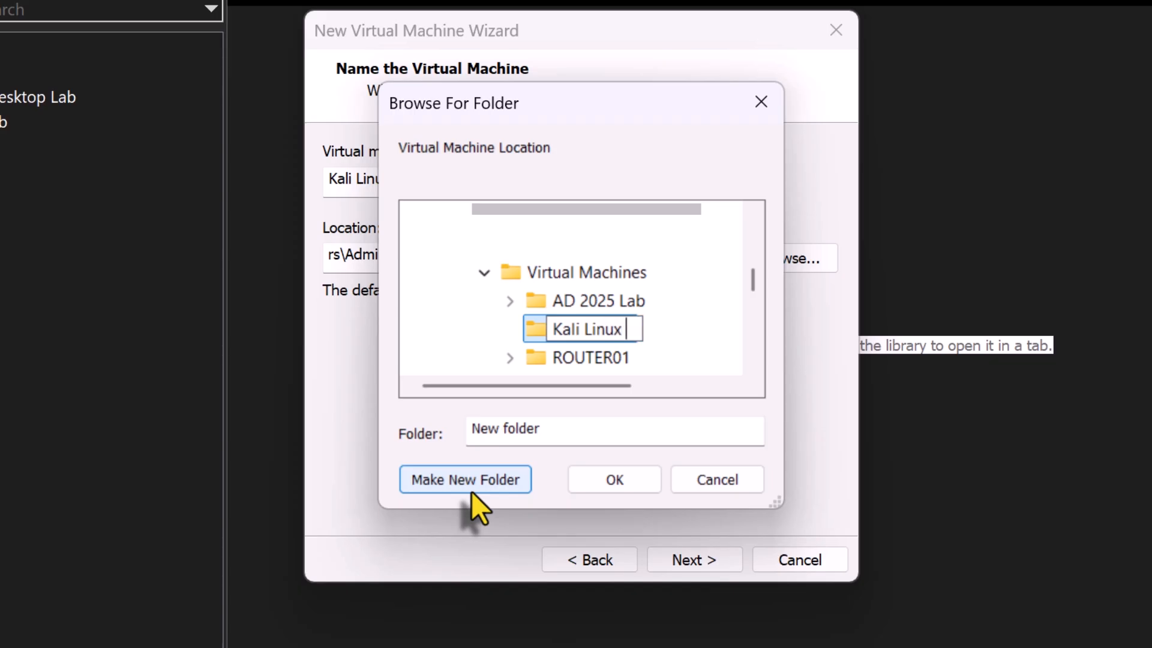
pyautogui.write('2026')
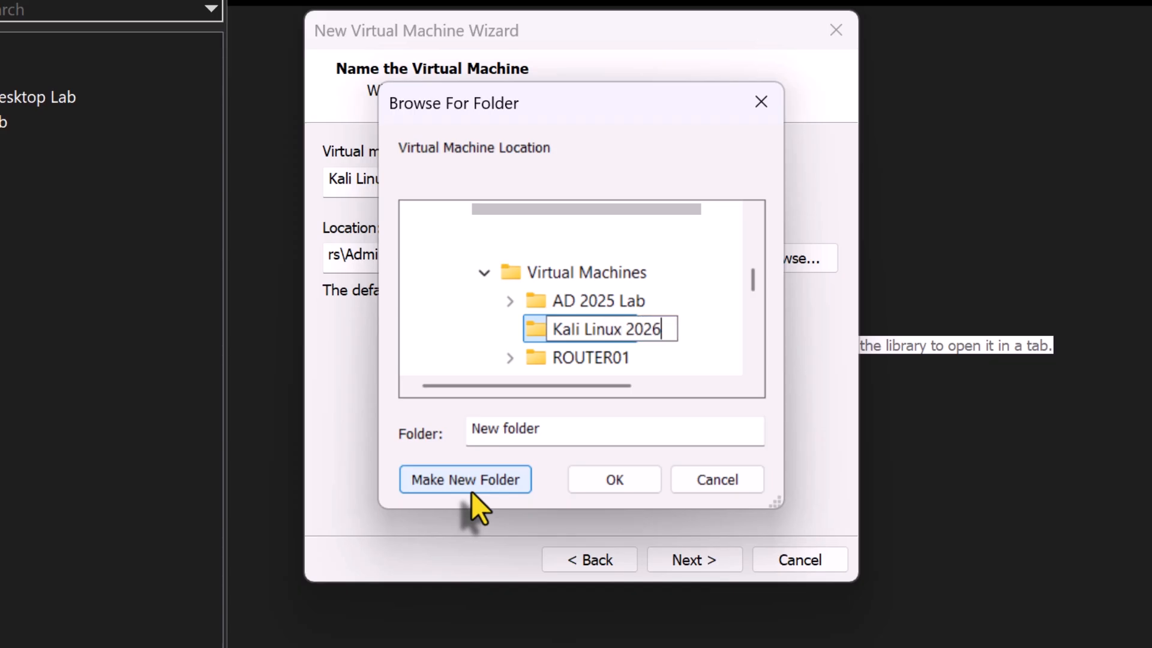
pyautogui.click(644, 489)
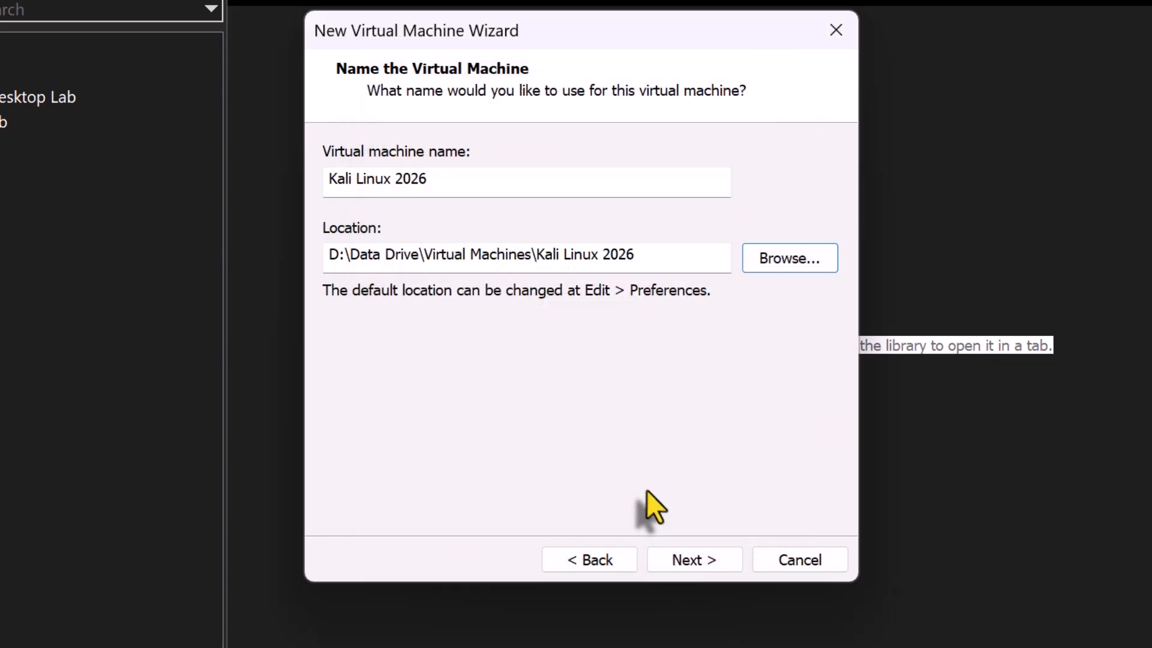
pyautogui.click(708, 568)
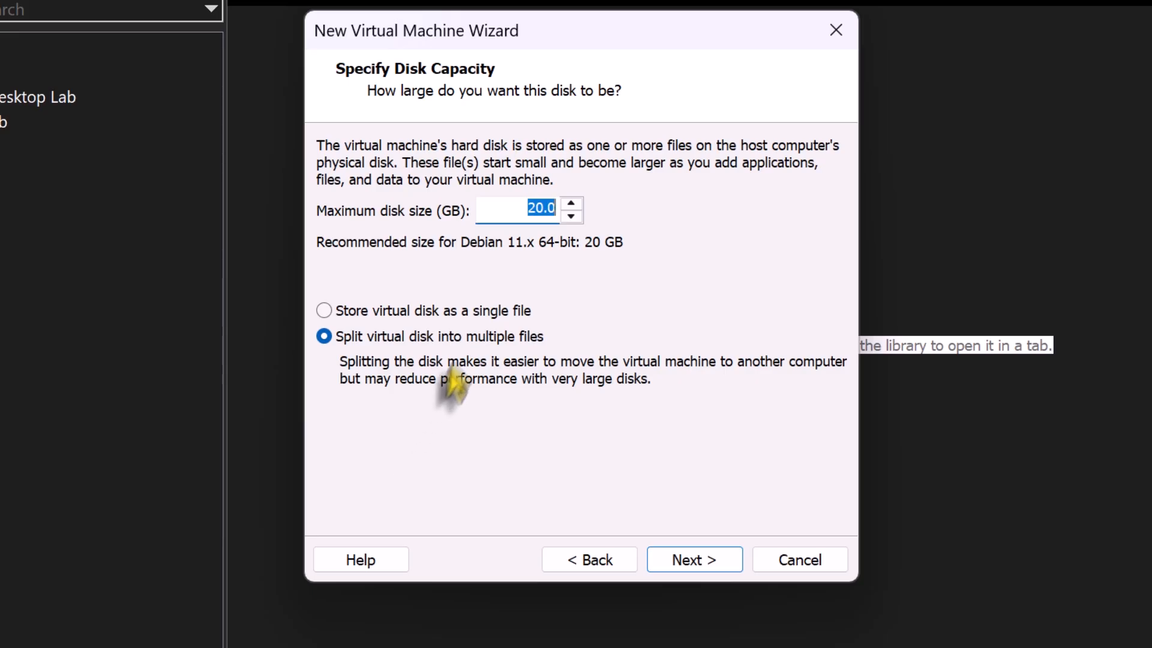
# Set the maximum disk size to 30 GB, store the virtual disk as a single file, and continue
pyautogui.click(532, 211)
pyautogui.press('BackSpace')
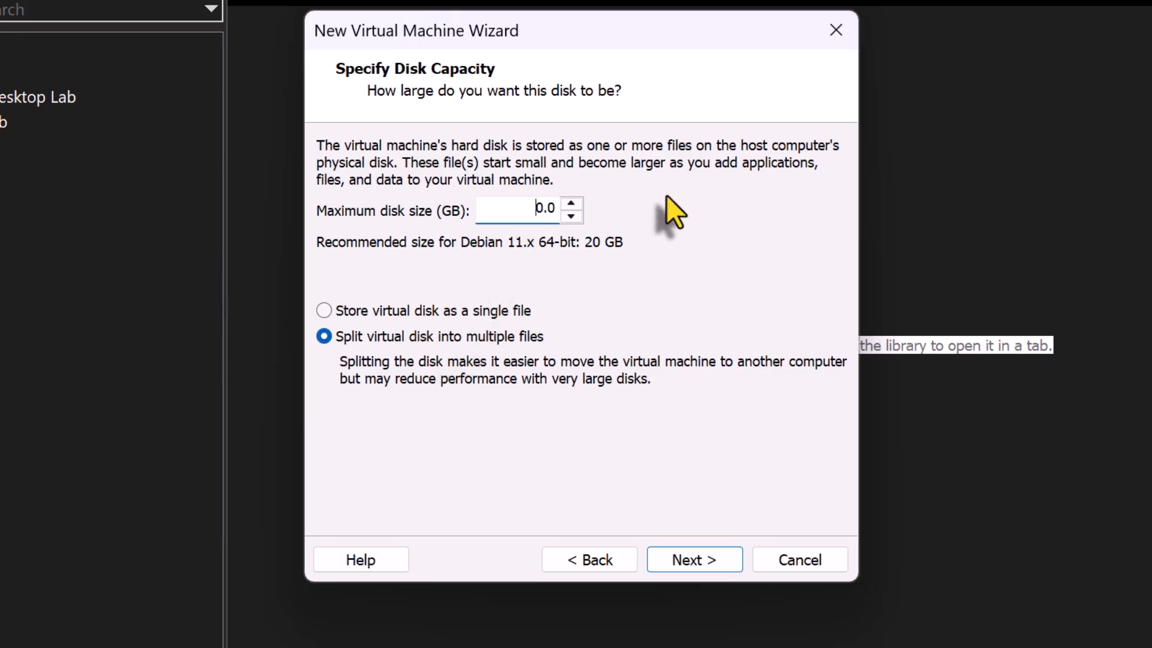
pyautogui.write('3')
pyautogui.hotkey('ctrl', 'a')
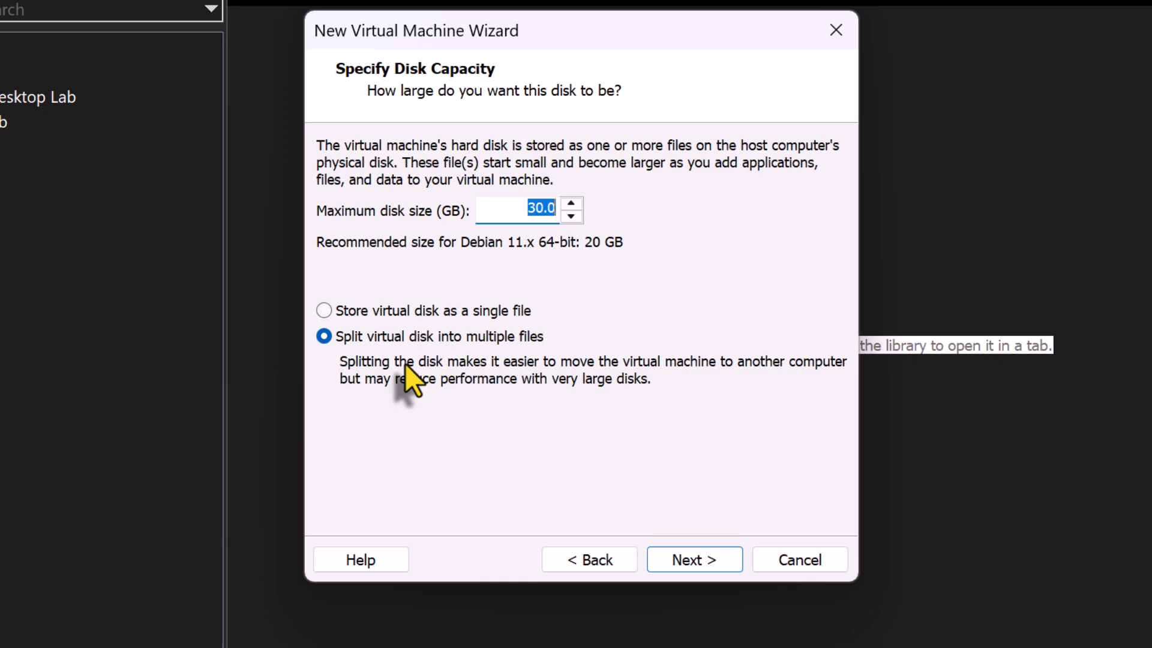
pyautogui.click(452, 315)
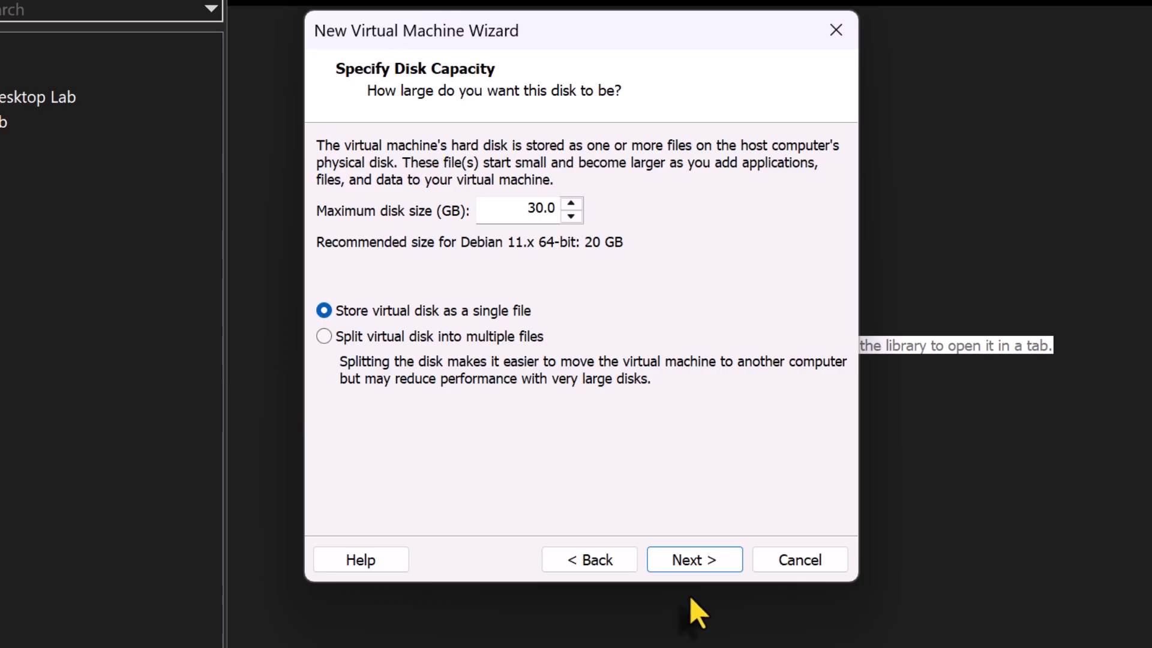
pyautogui.click(724, 561)
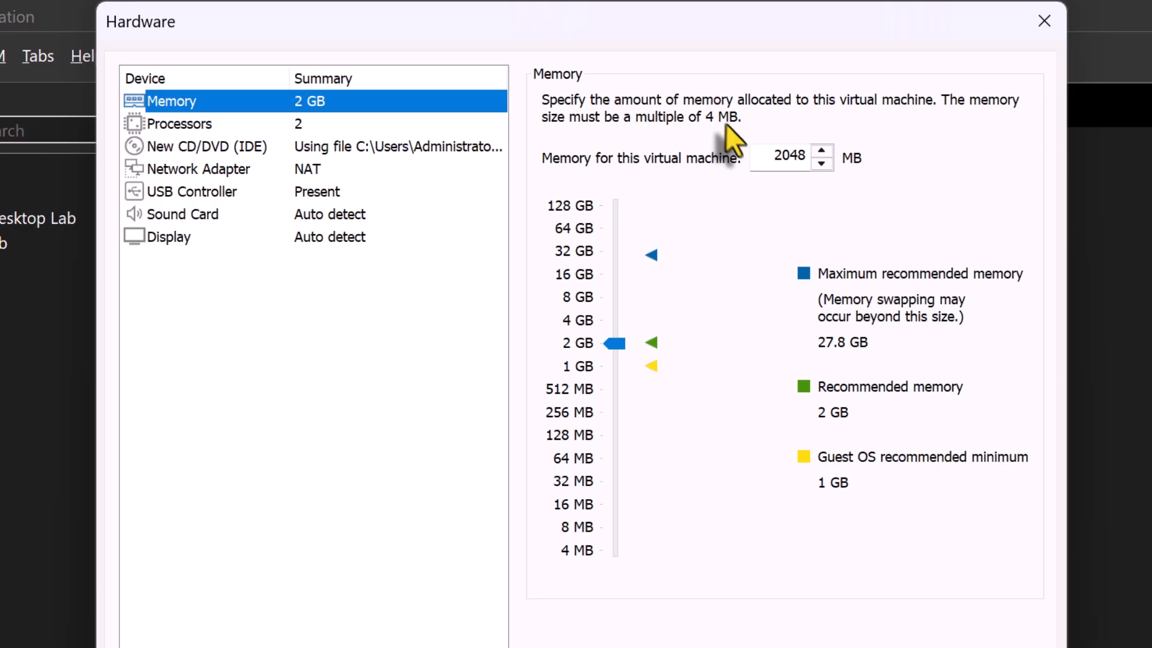
# Customize the hardware: set memory to 4096 MB and the number of cores per processor to 2
pyautogui.moveTo(746, 159); pyautogui.dragTo(861, 154)
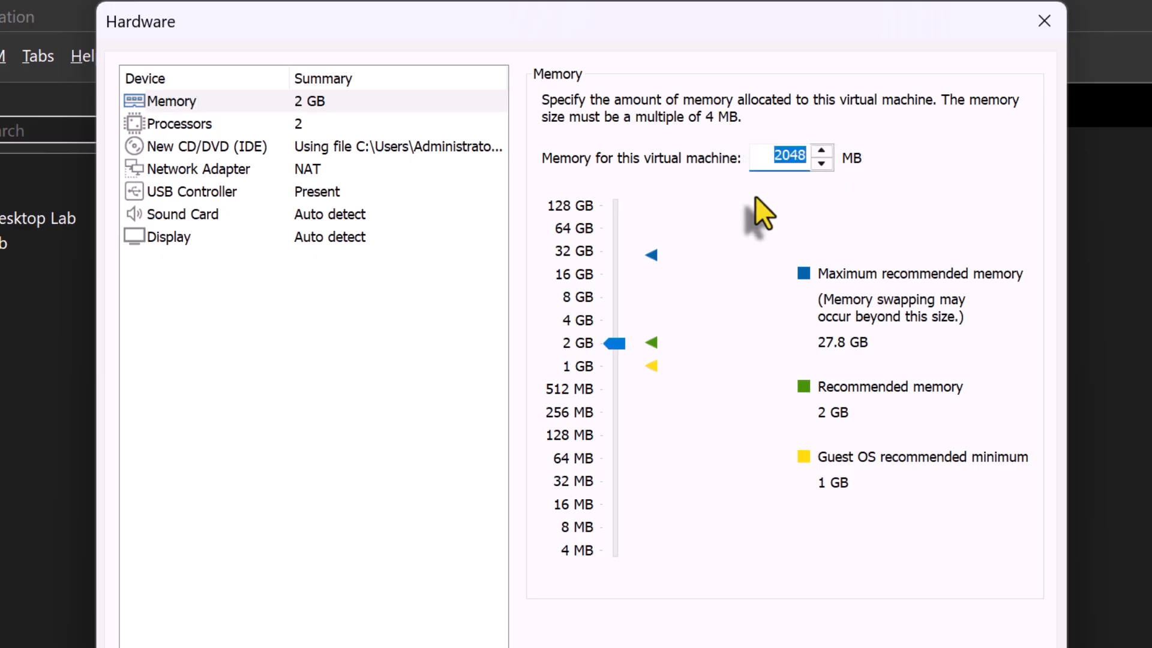
pyautogui.write('4096')
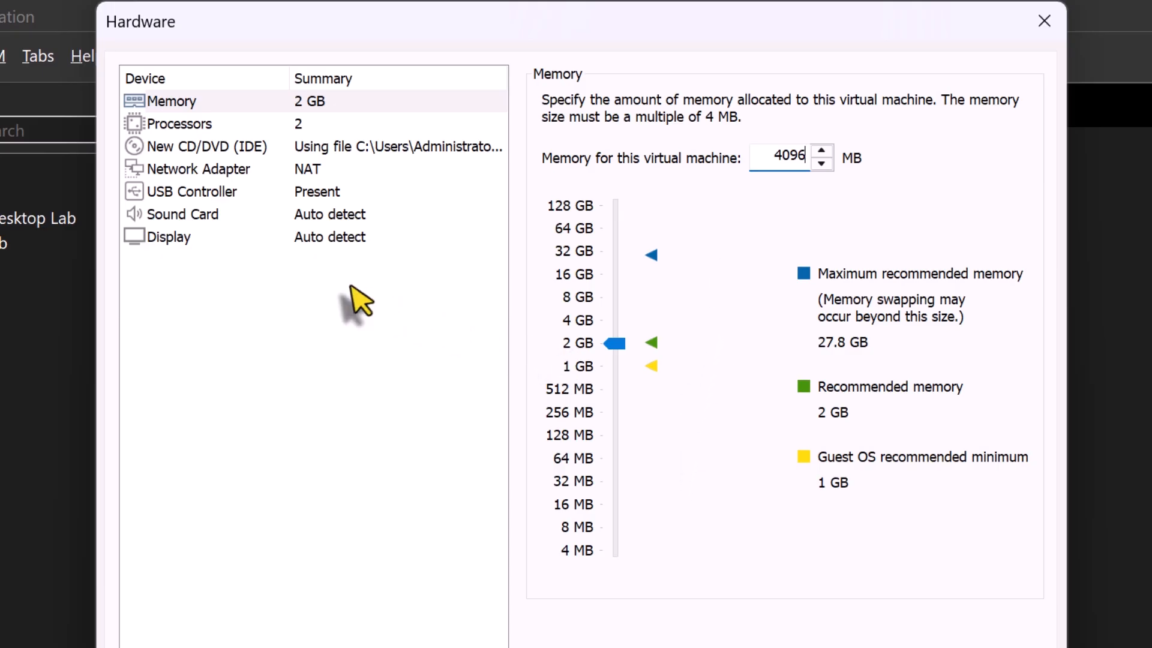
pyautogui.click(350, 125)
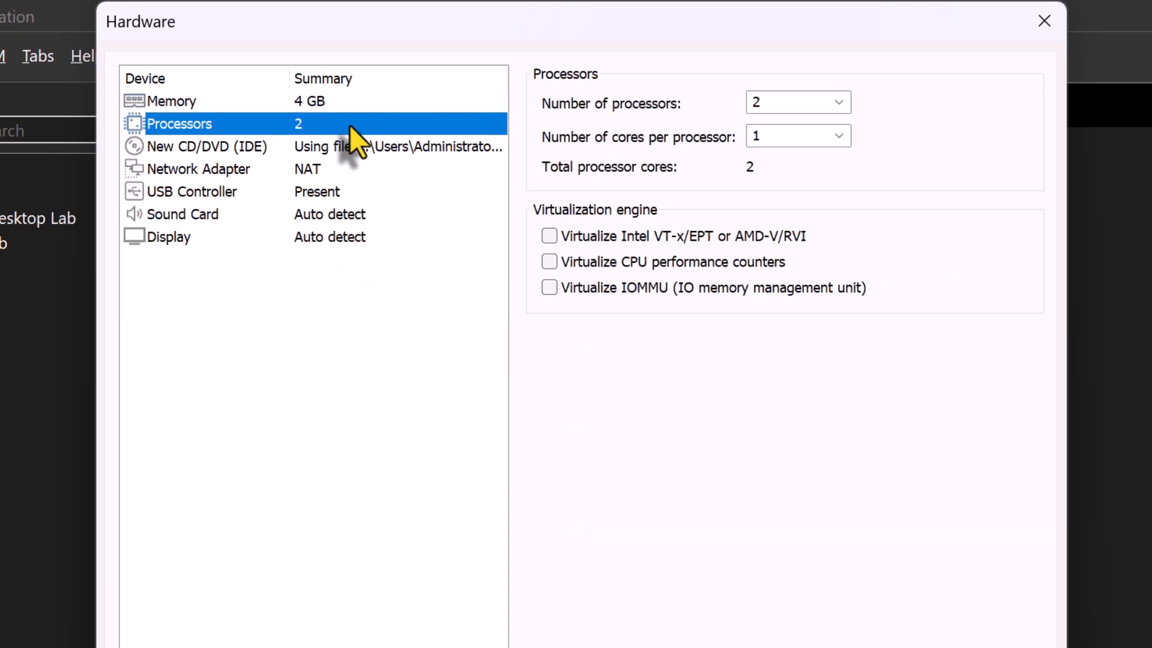
pyautogui.click(839, 136)
pyautogui.click(772, 174)
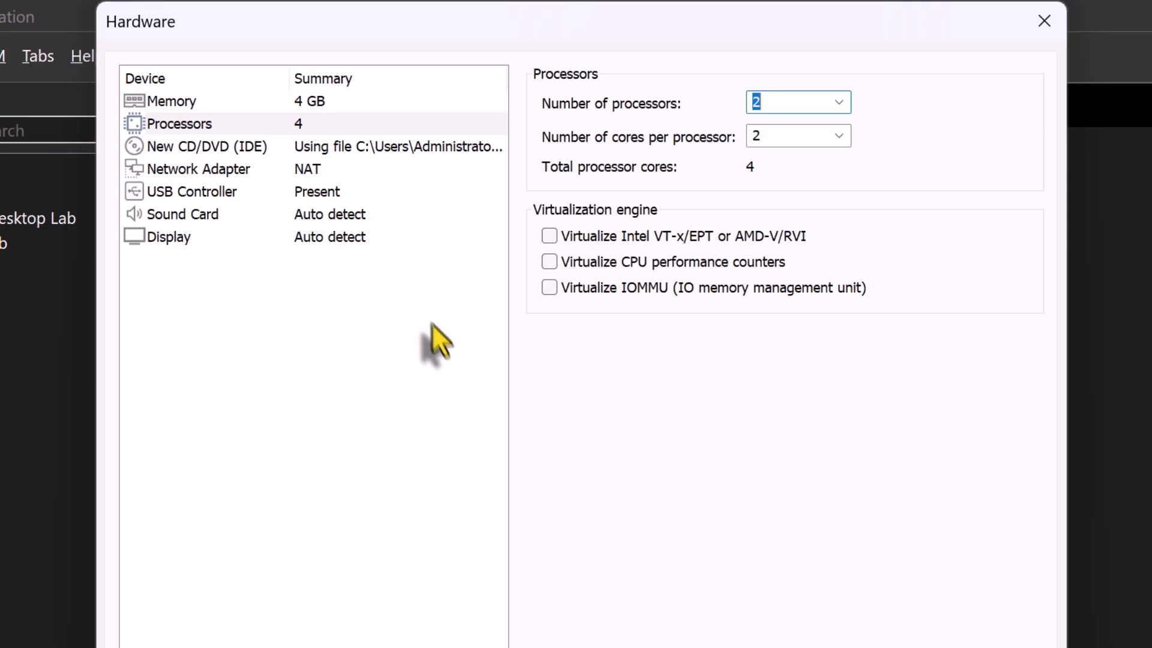
# Set the network adapter to Custom using VMnet1 (Host-only) and close the hardware settings
pyautogui.click(364, 170)
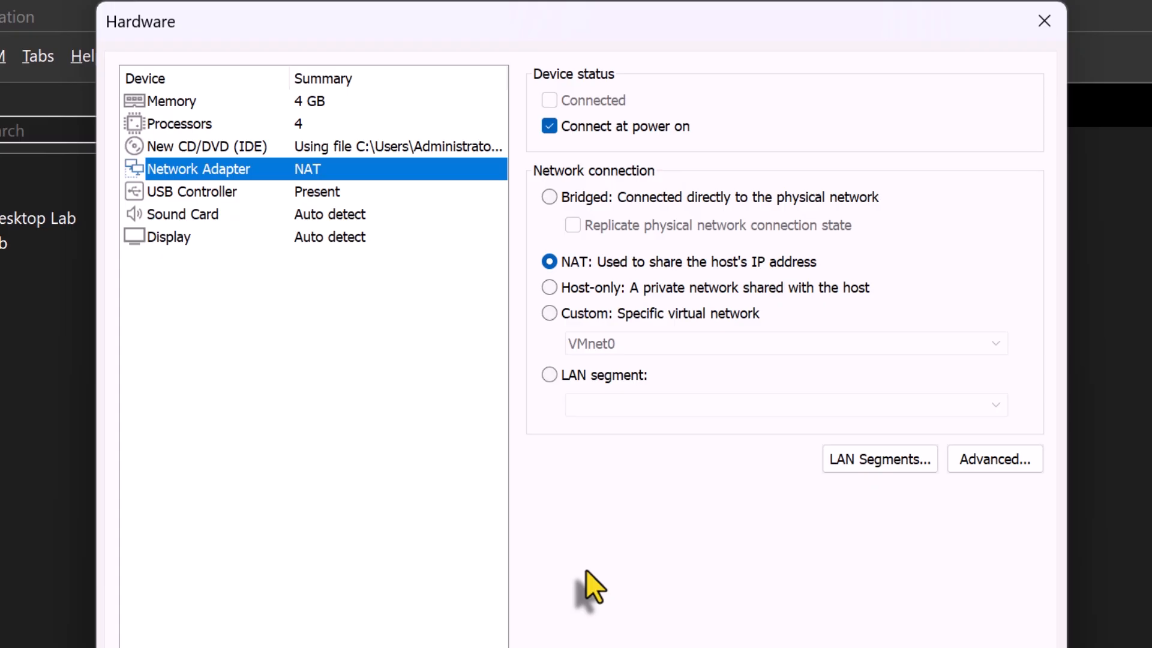
pyautogui.click(596, 314)
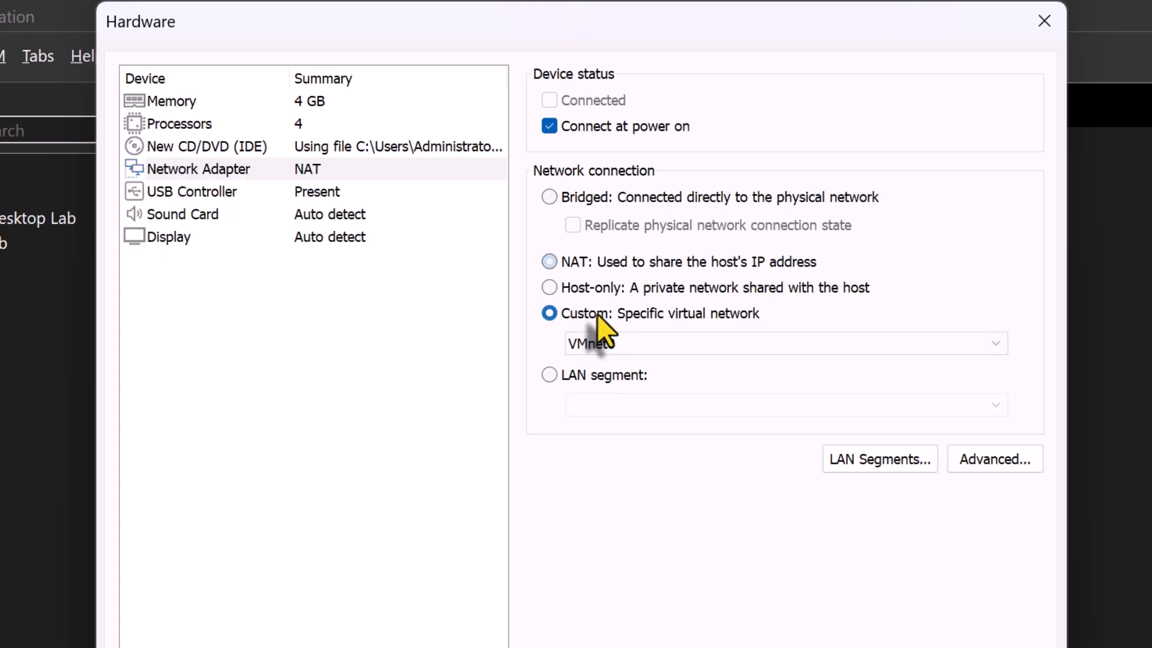
pyautogui.click(665, 342)
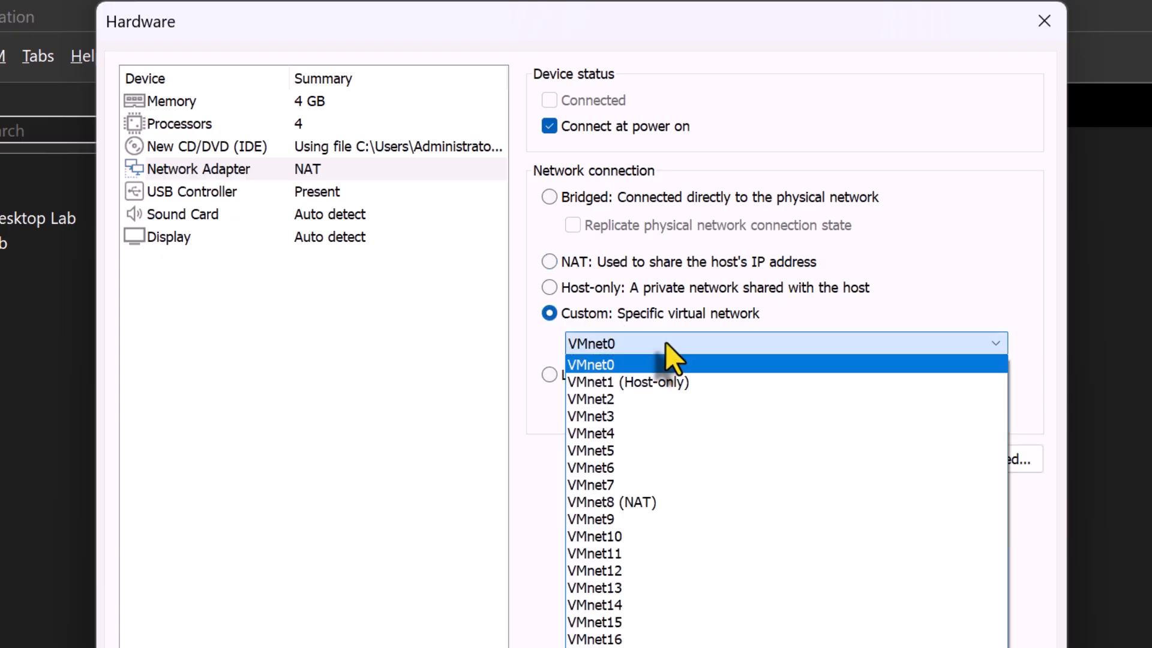
pyautogui.click(636, 382)
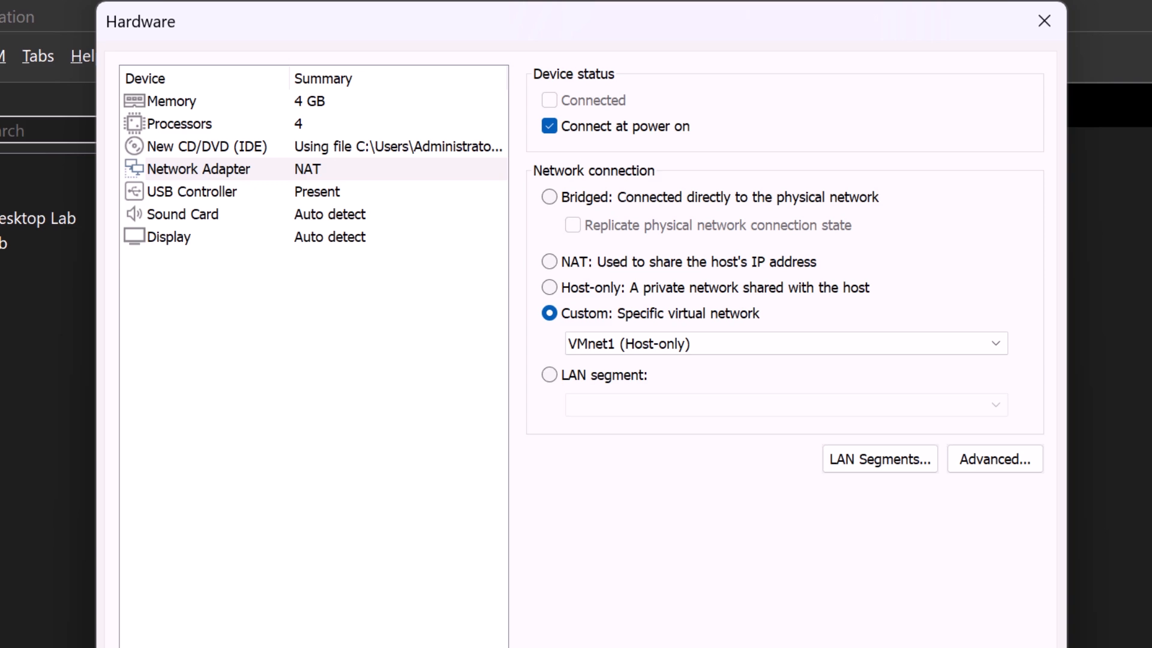
pyautogui.click(894, 645)
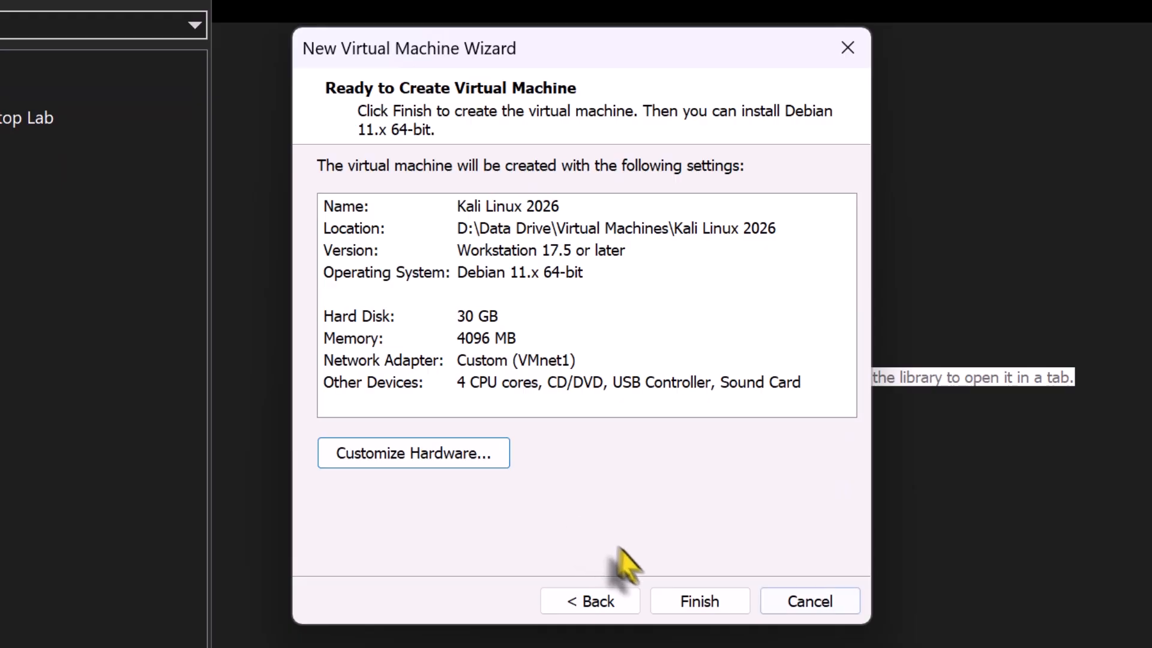
# Finish creating the virtual machine and power it on
pyautogui.click(690, 600)
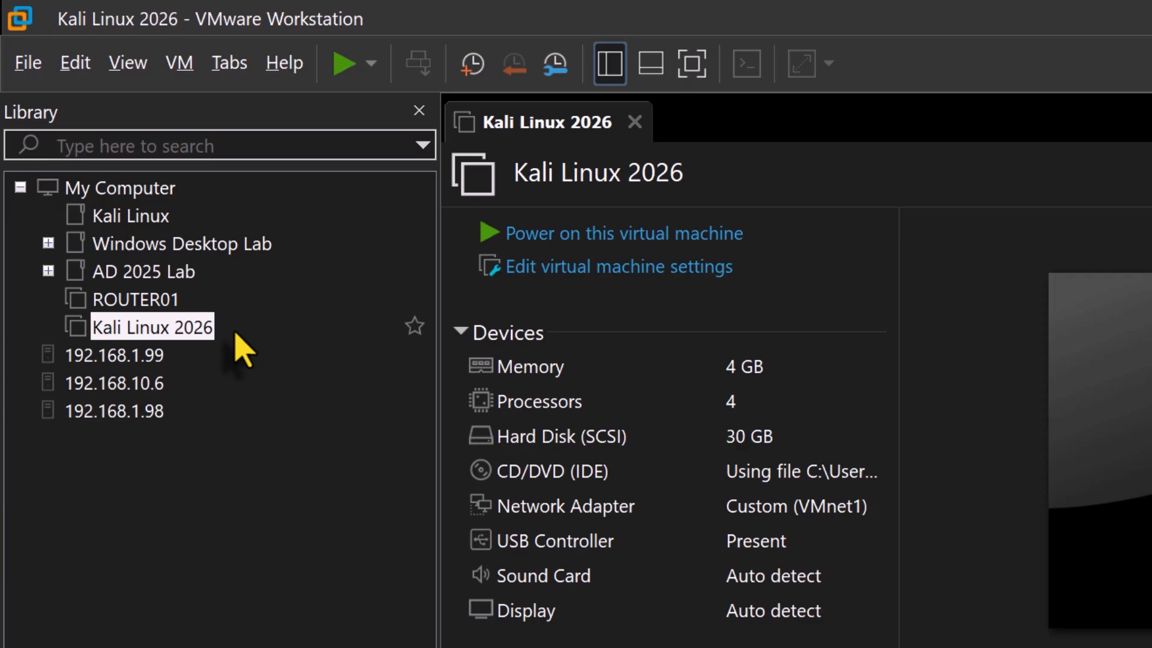
pyautogui.click(714, 240)
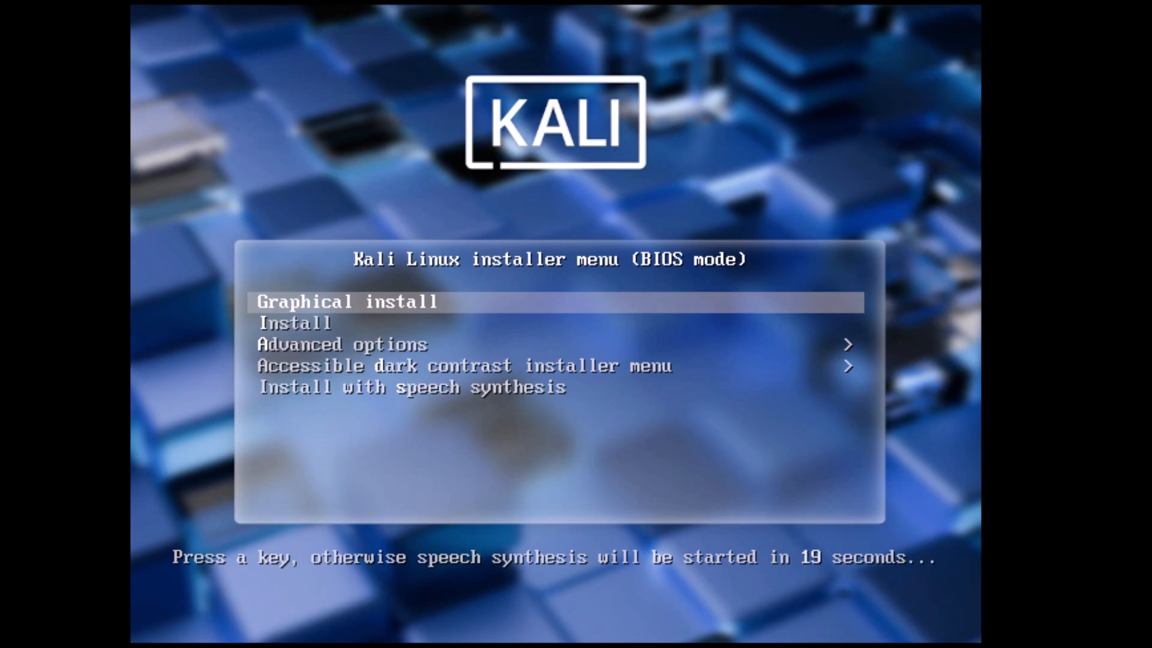
# Browse the installer's Advanced options menu and return to the main installer menu
pyautogui.press('Down')
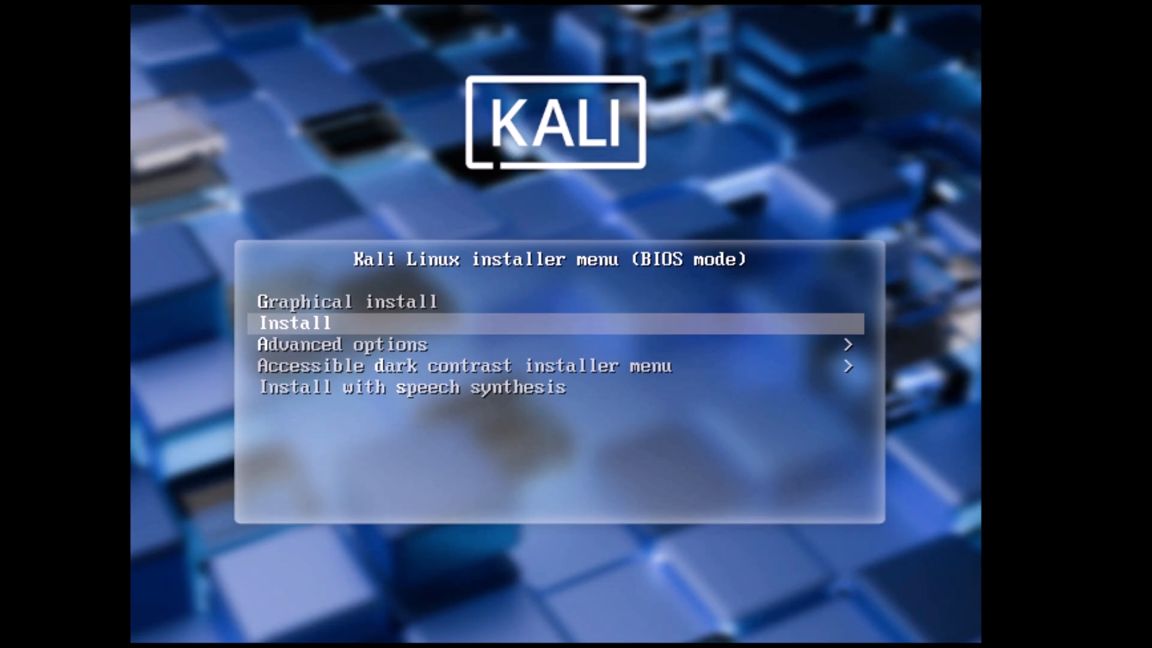
pyautogui.press('Down')
pyautogui.press('Return')
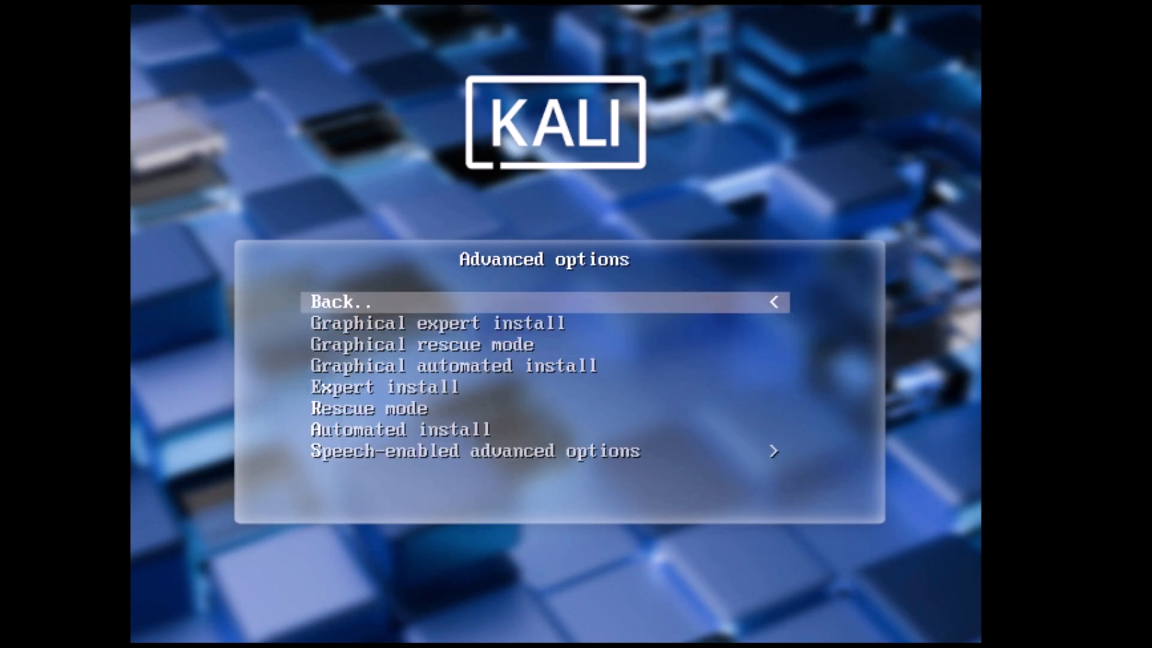
pyautogui.press('Down')
pyautogui.press('Down')
pyautogui.press('Down')
pyautogui.press('Down')
pyautogui.press('Down')
pyautogui.press('Down')
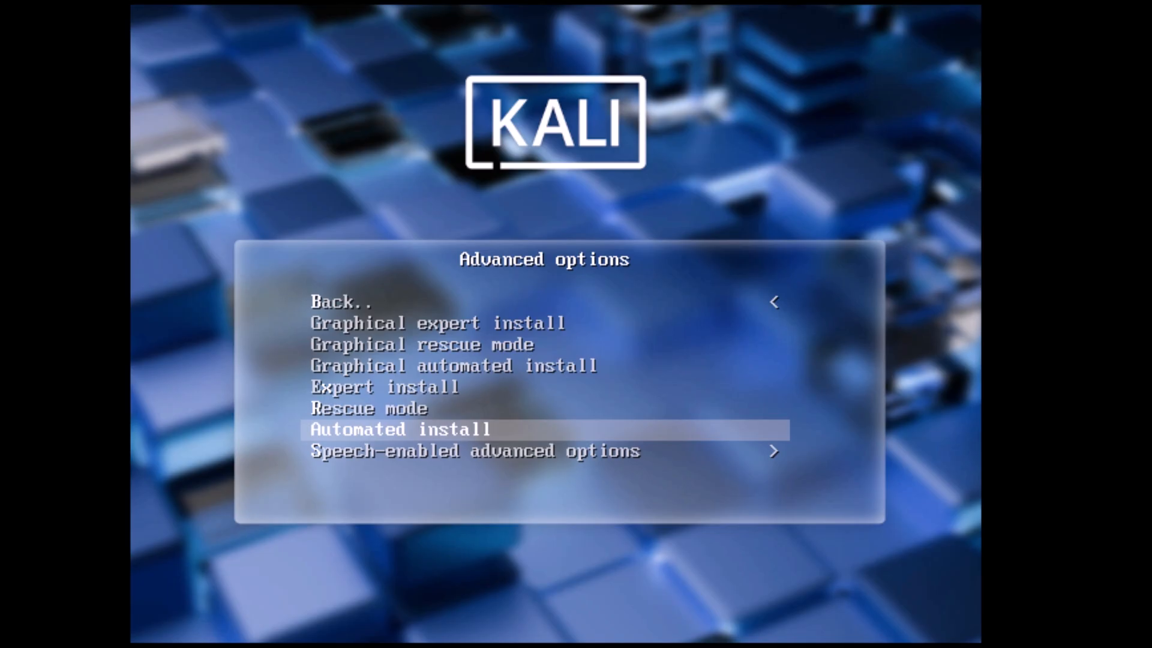
pyautogui.press('Up')
pyautogui.press('Up')
pyautogui.press('Up')
pyautogui.press('Up')
pyautogui.press('Up')
pyautogui.press('Up')
pyautogui.press('Return')
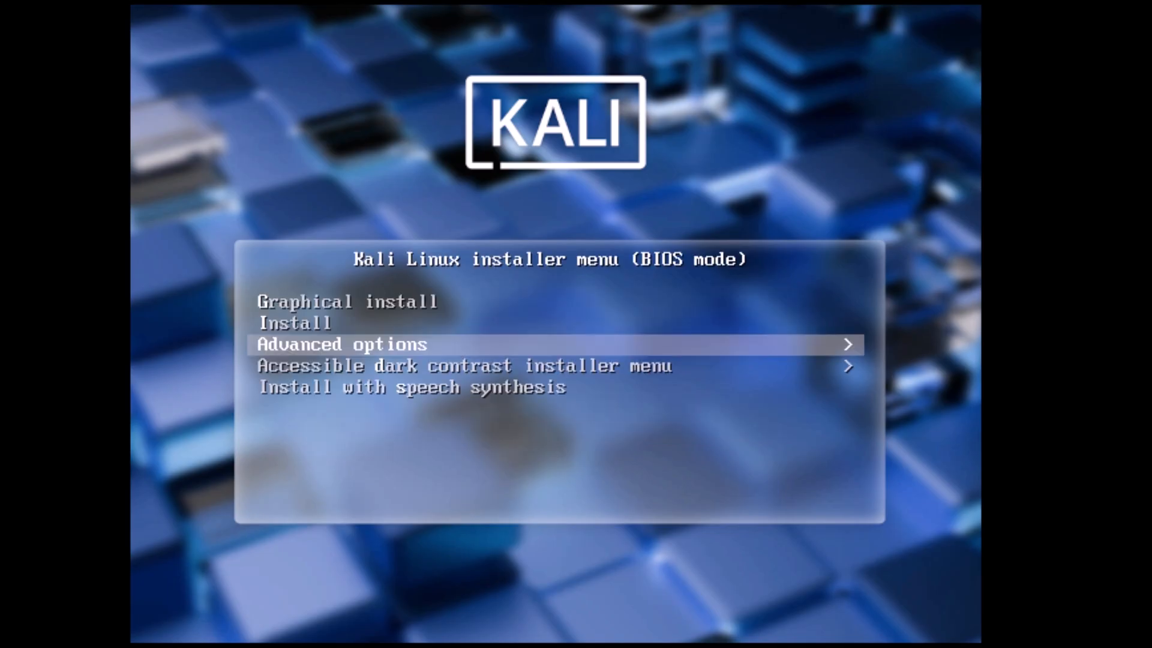
# Start the Graphical install from the Kali installer menu
pyautogui.press('Up')
pyautogui.press('Up')
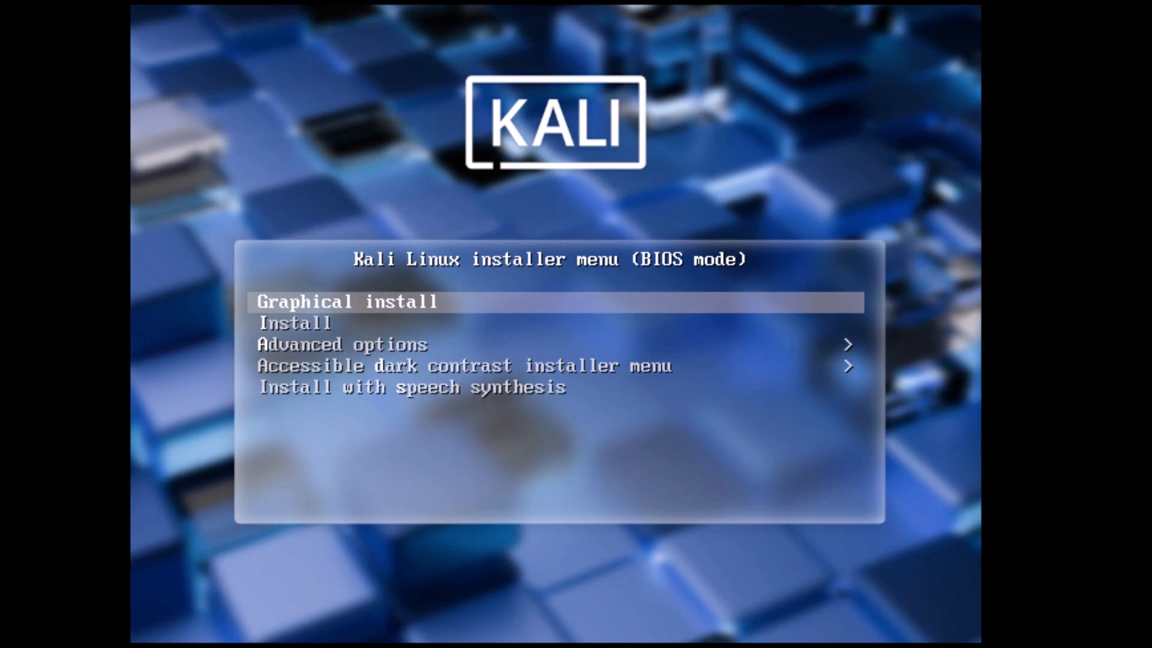
pyautogui.press('Return')
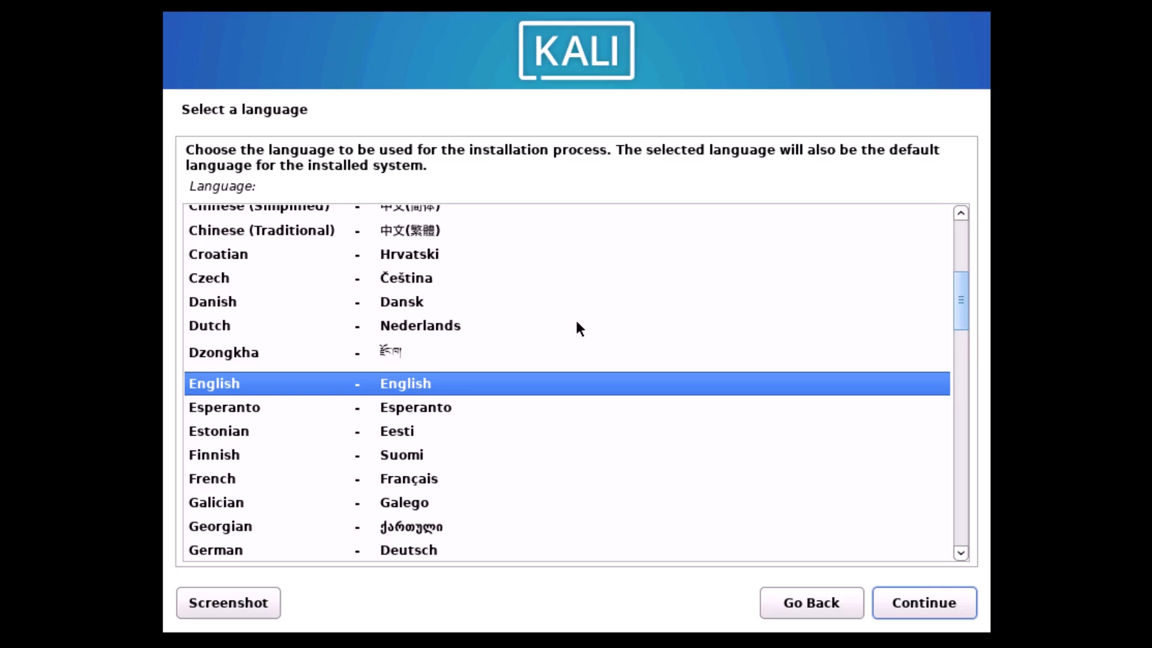
# Keep English as the installation language, then choose India as the location and continue
pyautogui.click(935, 604)
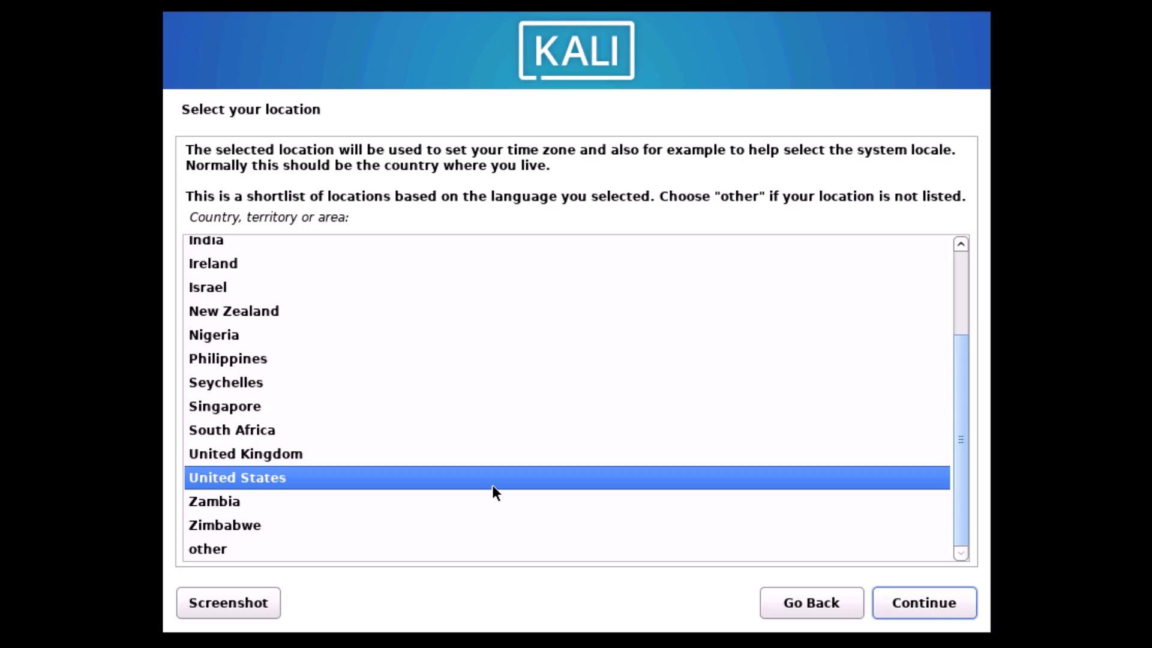
pyautogui.scroll(3, 492, 484)
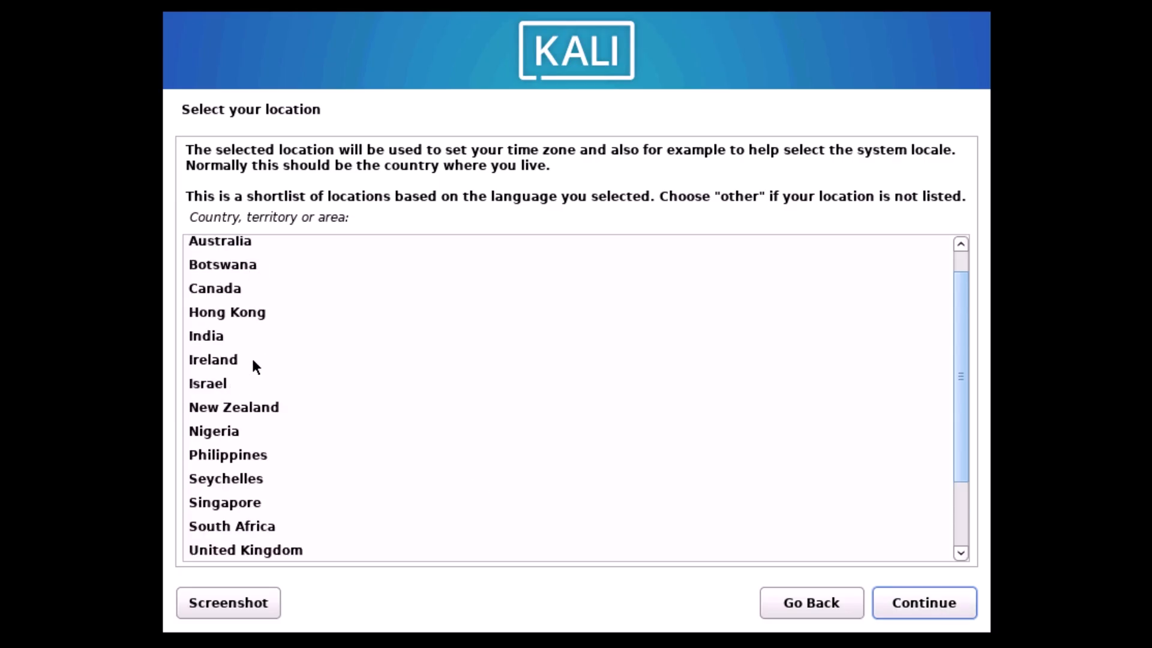
pyautogui.click(250, 337)
pyautogui.click(924, 605)
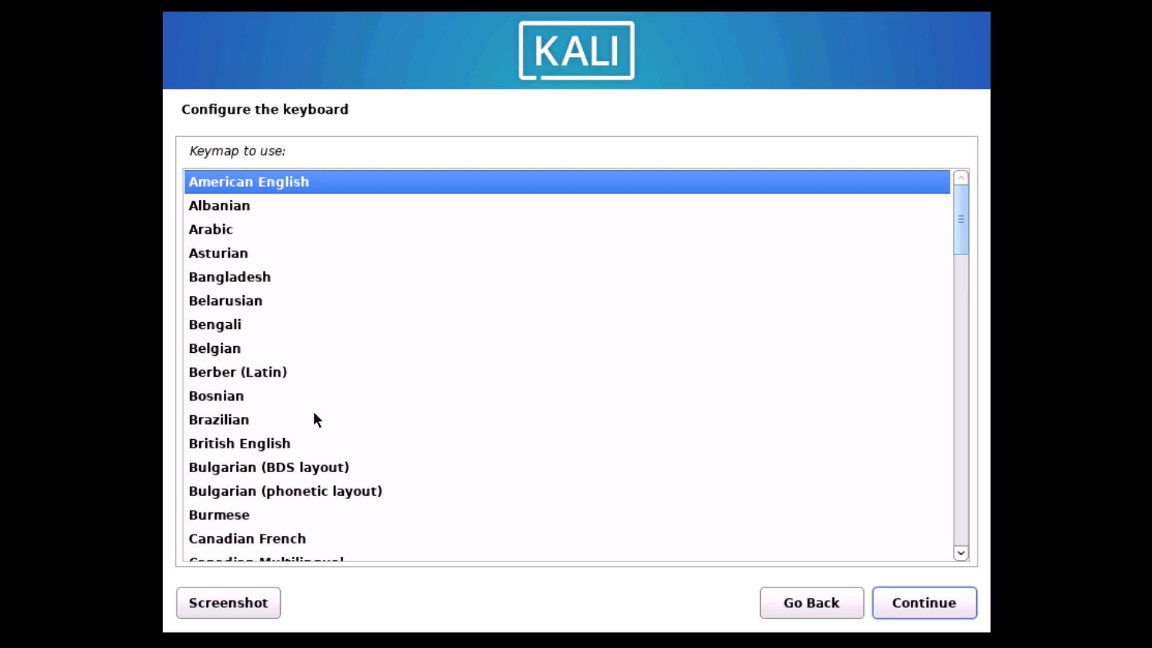
# Keep American English as the keyboard keymap and continue
pyautogui.scroll(-4, 314, 414)
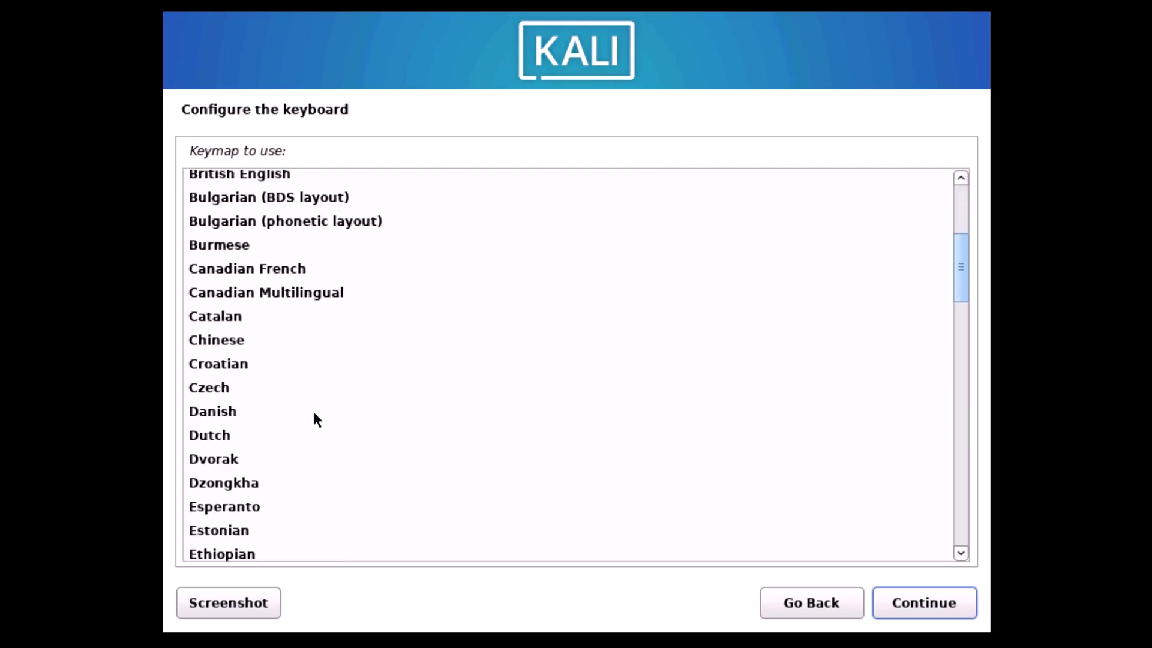
pyautogui.scroll(4, 314, 414)
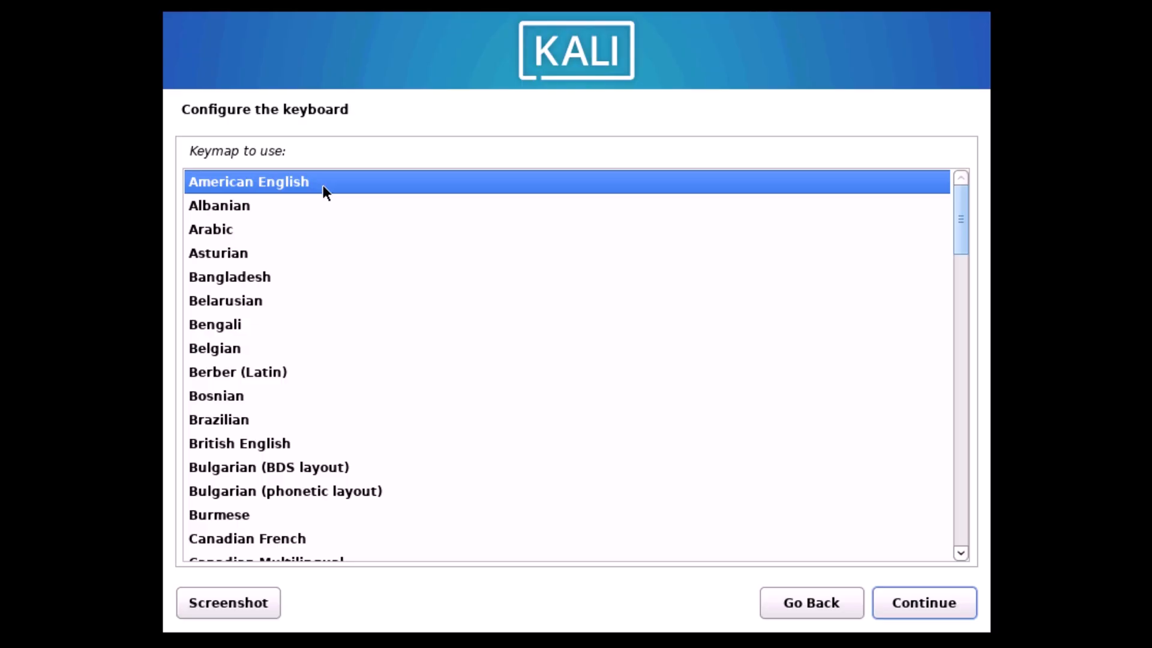
pyautogui.click(921, 605)
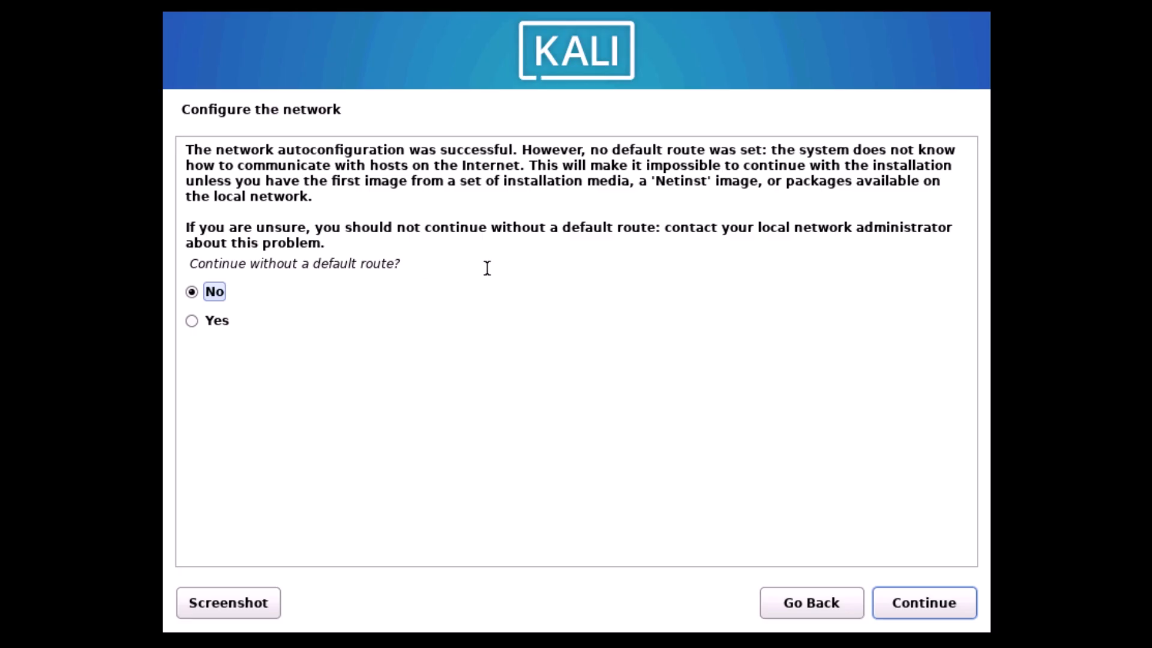
# Choose to continue without a default route in the network configuration
pyautogui.click(191, 323)
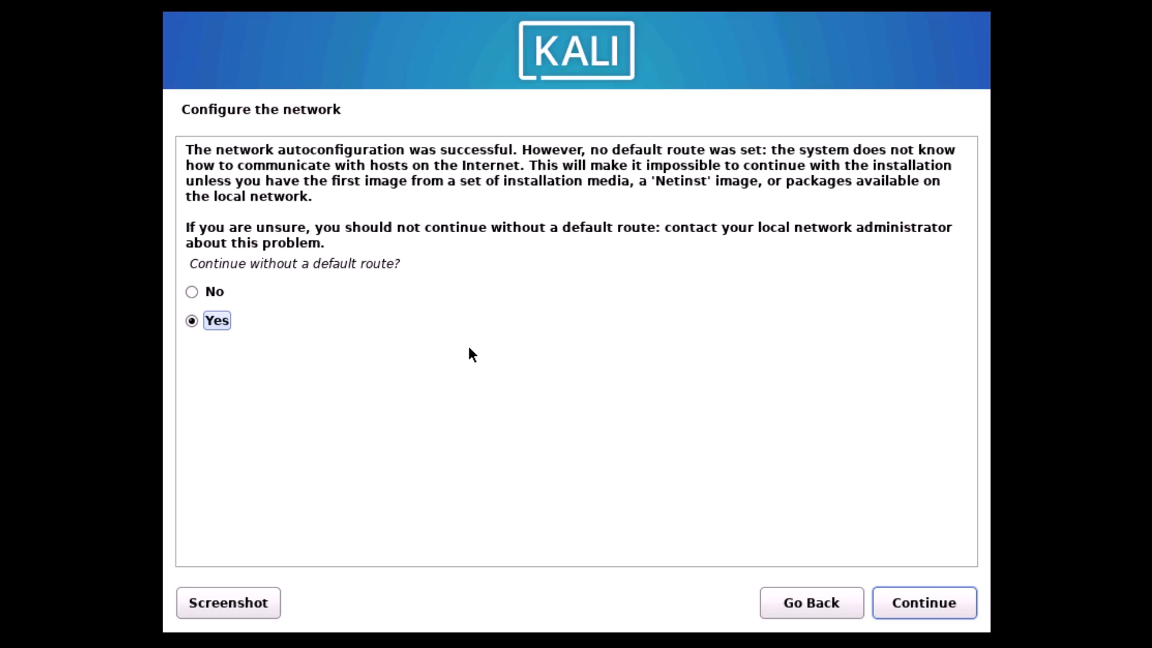
pyautogui.click(951, 602)
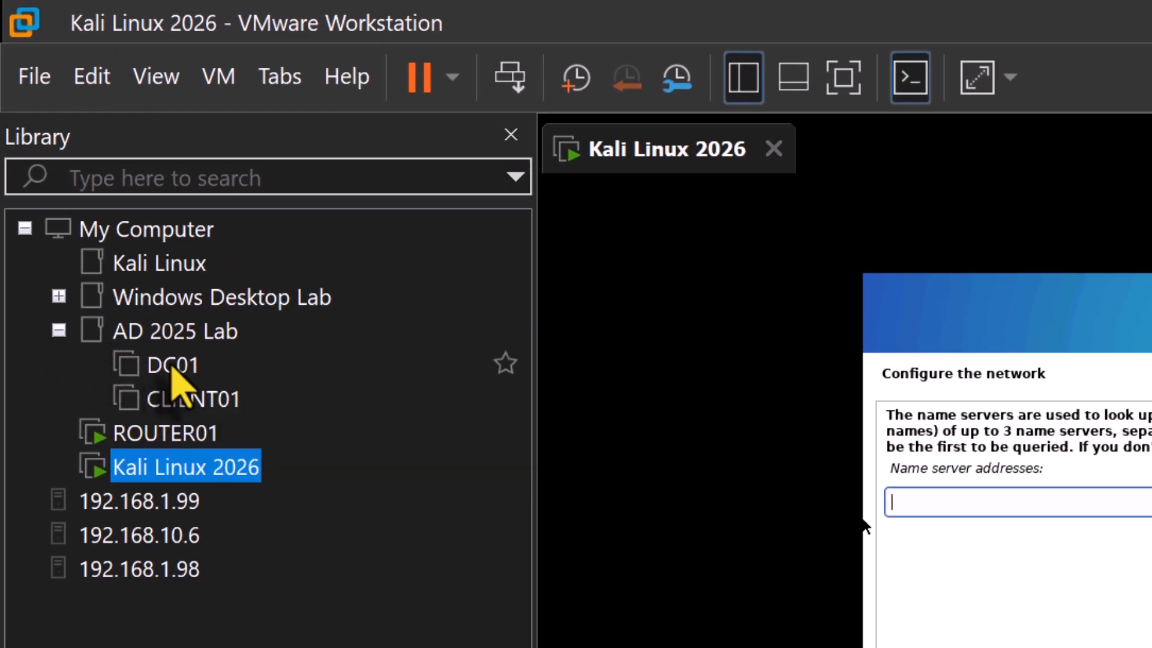
# Open the DC01 virtual machine, then set the installer's name server address to 192.168.10.1 and continue
pyautogui.doubleClick(173, 367)
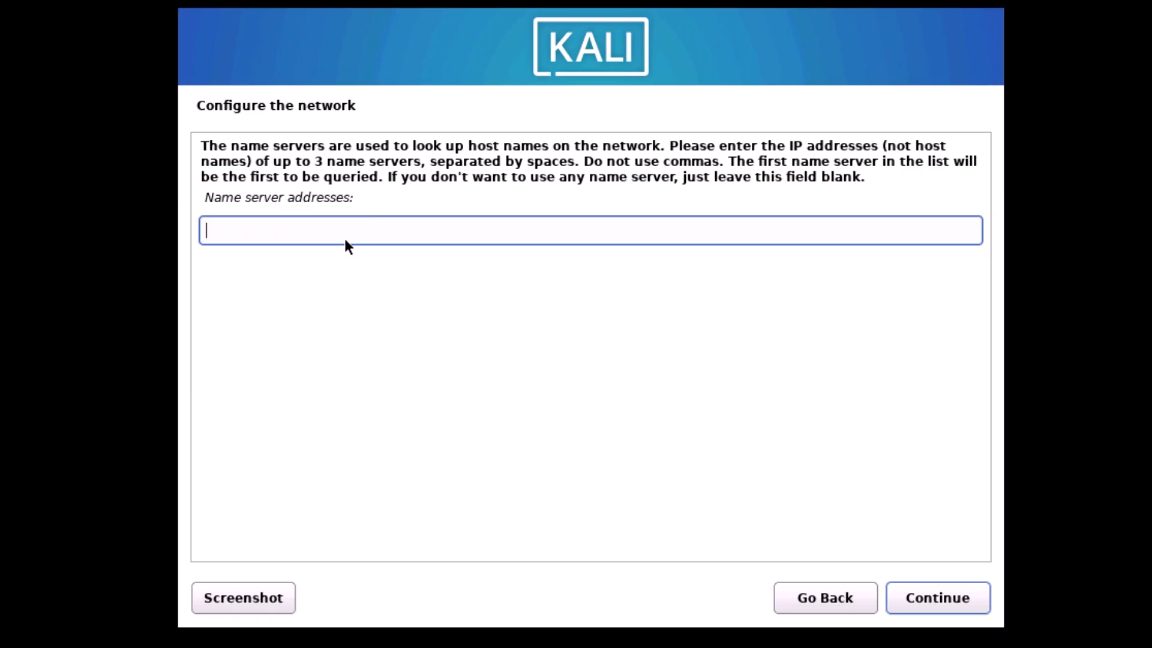
pyautogui.write('192.168,')
pyautogui.press('BackSpace')
pyautogui.write('.10.1')
pyautogui.click(923, 600)
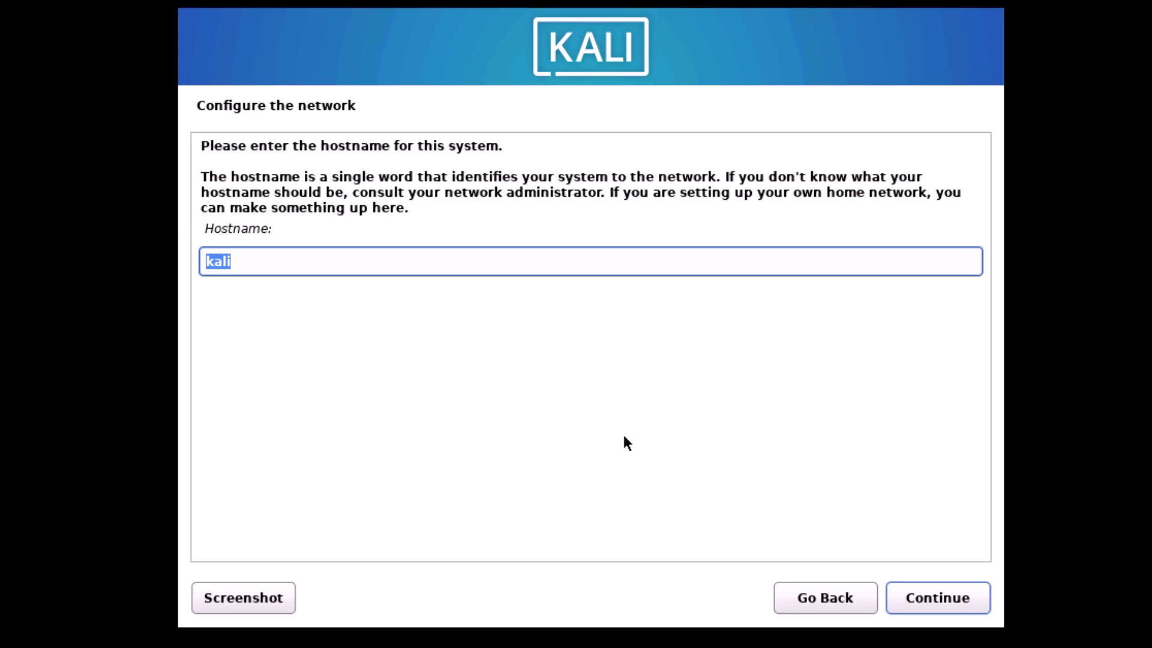
# Keep the default hostname kali and leave the domain name blank, continuing past both screens
pyautogui.click(947, 604)
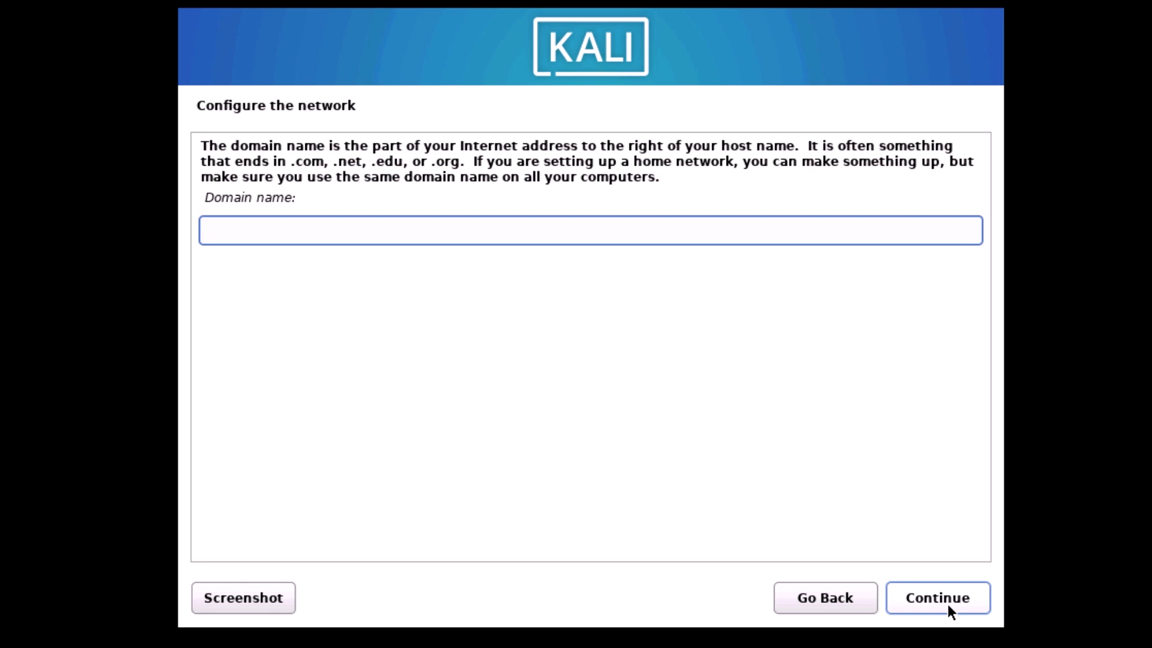
pyautogui.click(948, 603)
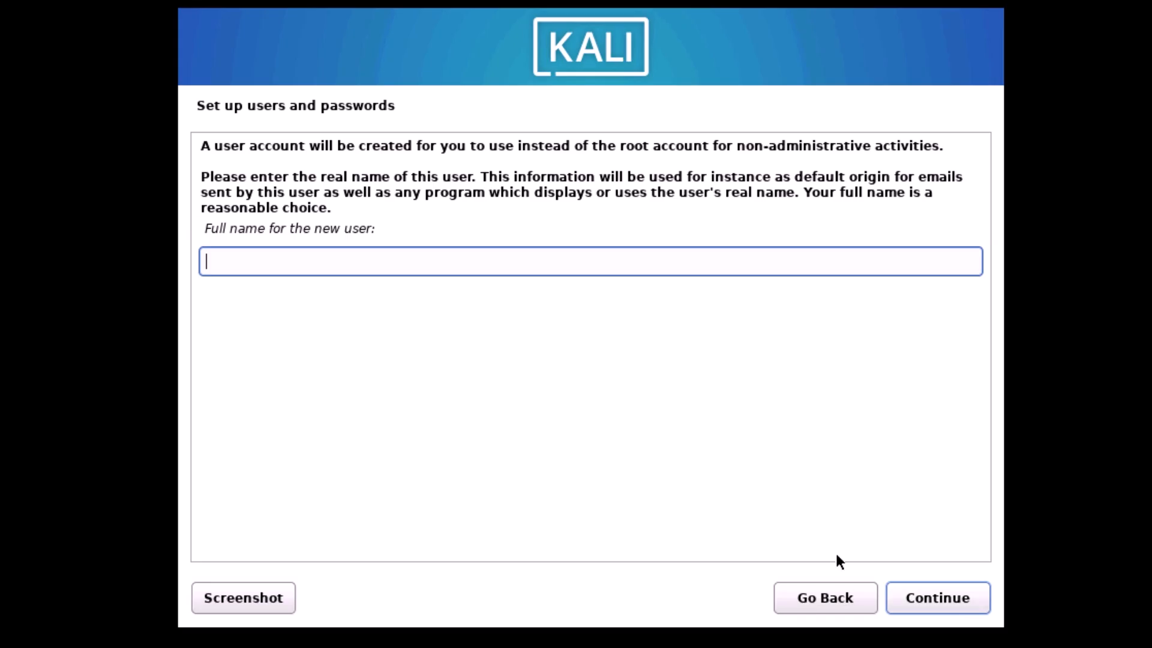
# Continue past the new user's full name screen and accept the suggested username
pyautogui.click(954, 600)
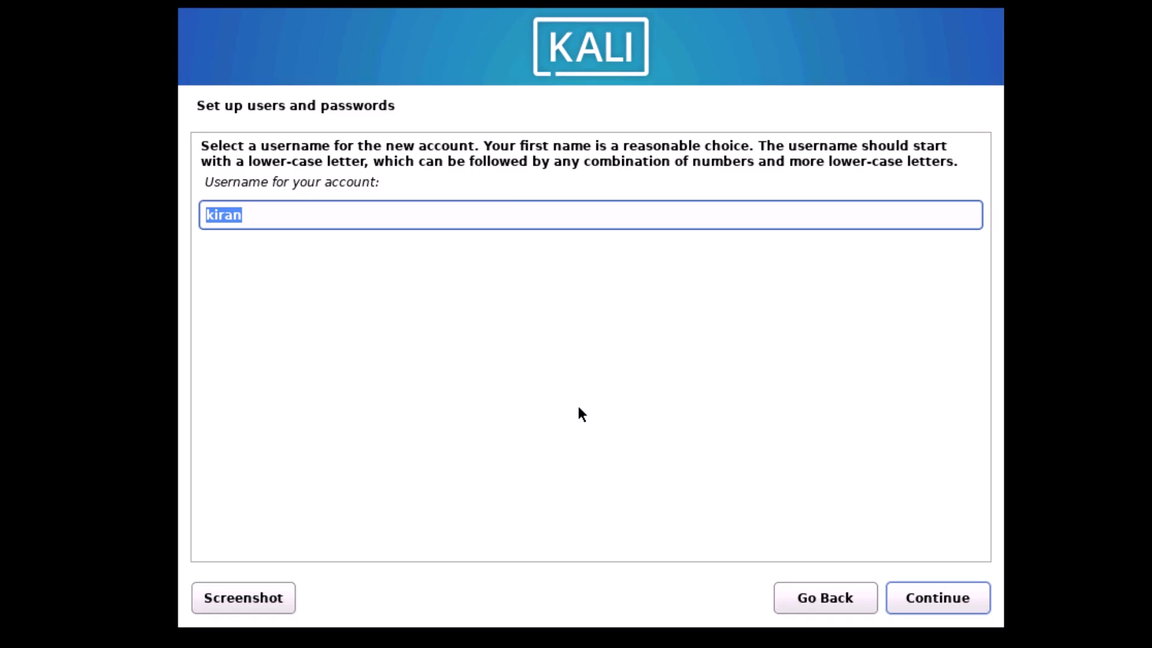
pyautogui.click(959, 595)
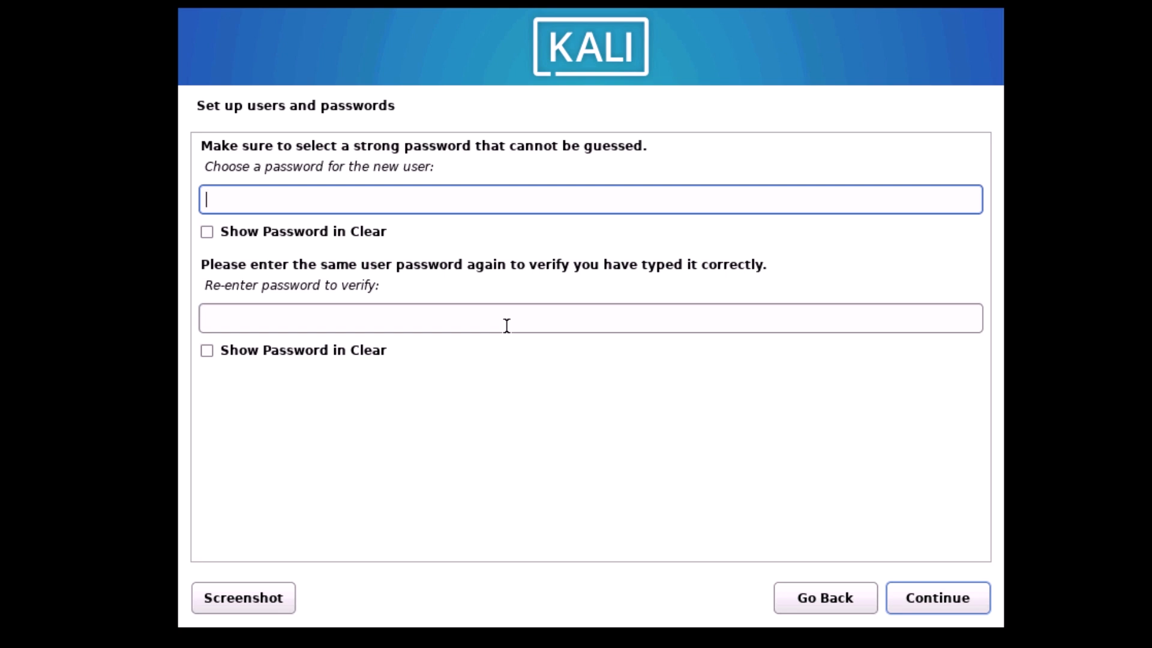
# Enter the new user's password, re-enter it to verify, and continue
pyautogui.write('************')
pyautogui.press('Tab')
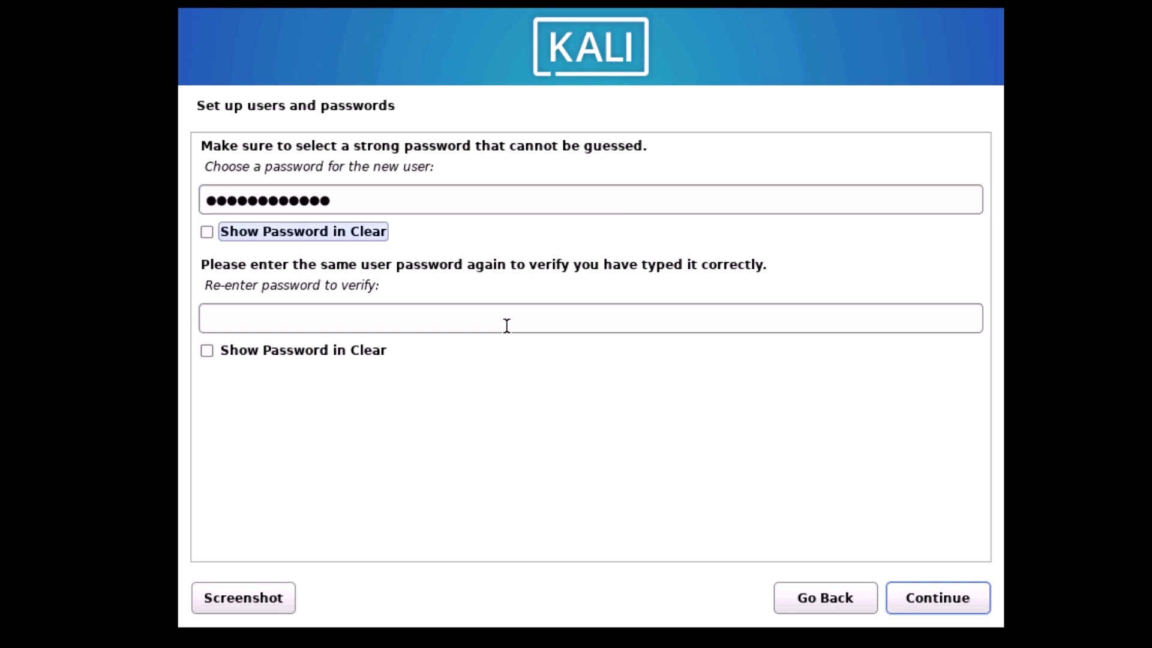
pyautogui.press('Tab')
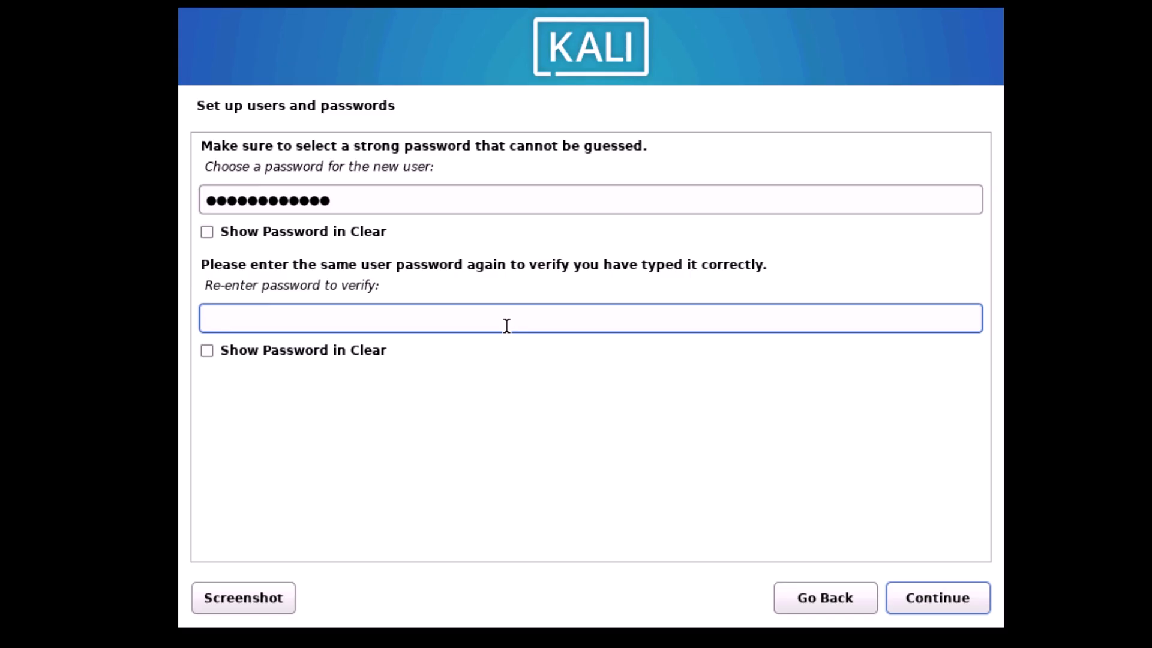
pyautogui.write('************')
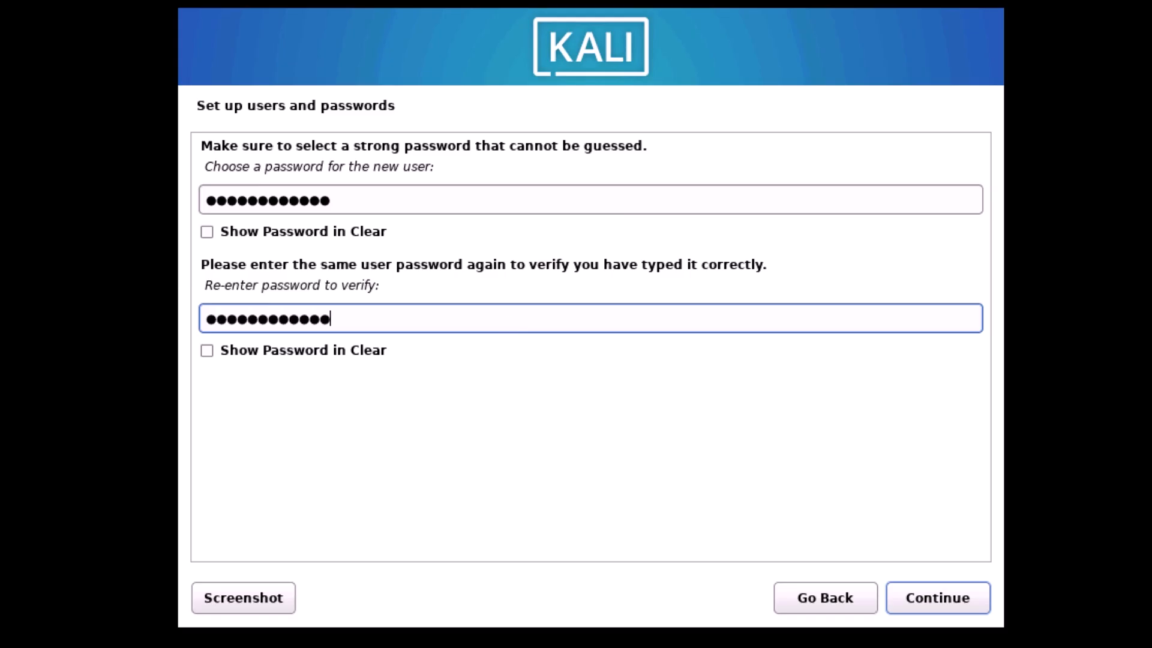
pyautogui.click(942, 583)
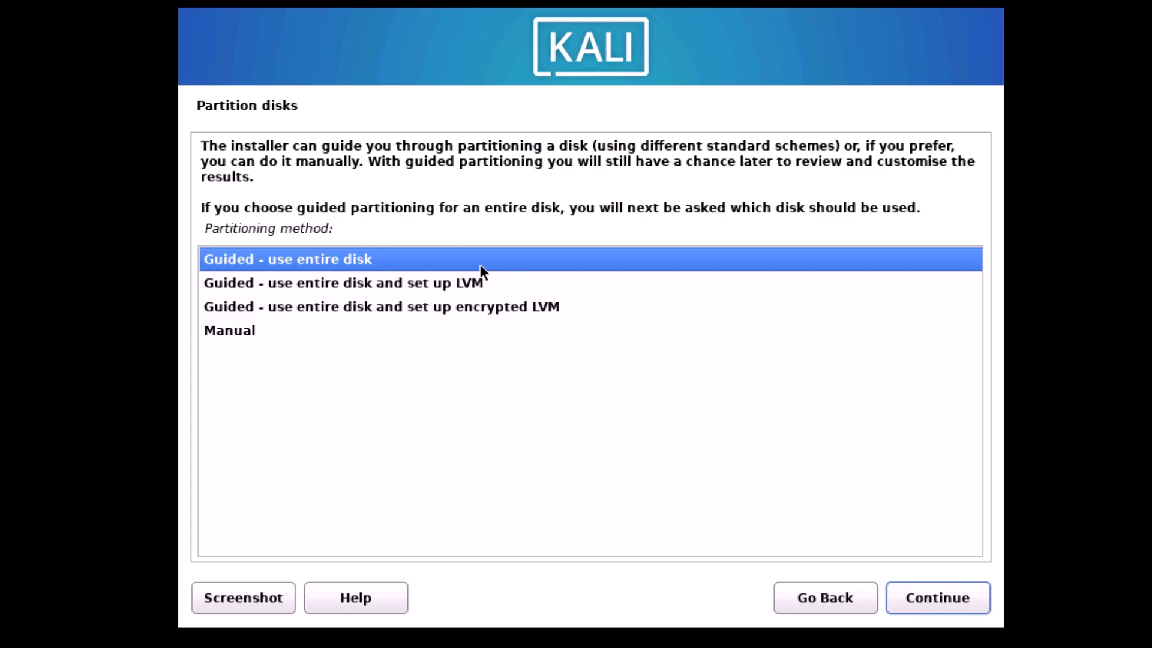
# Partition the 32.2 GB sda disk using guided entire-disk with all files in one partition, and write the changes
pyautogui.click(953, 597)
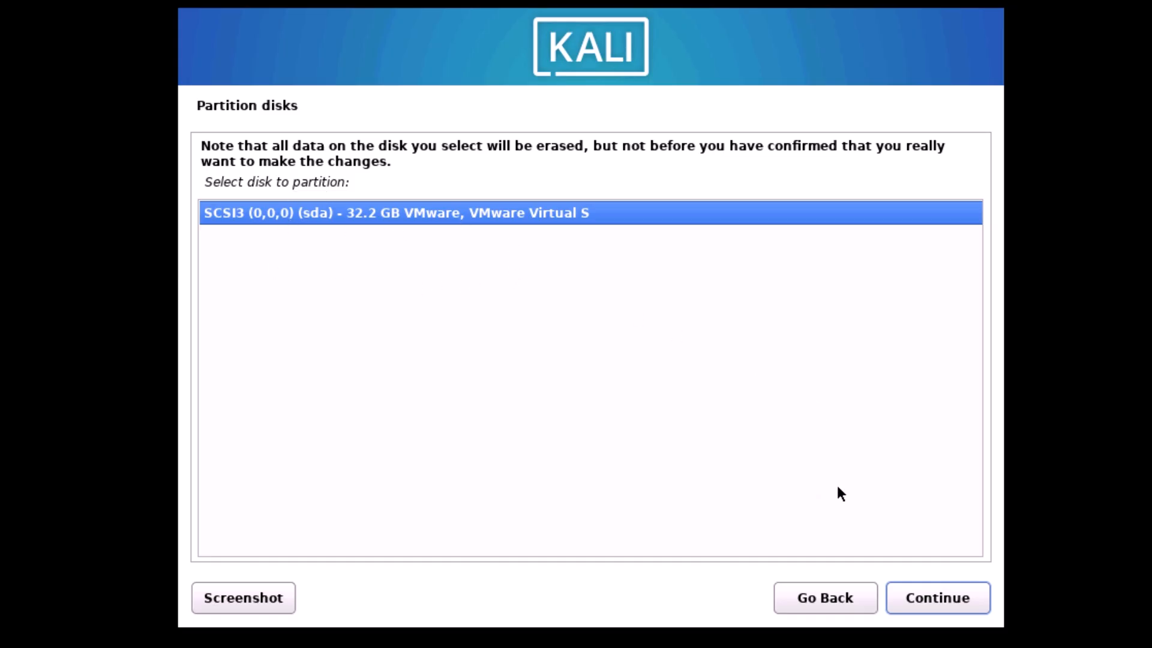
pyautogui.click(934, 596)
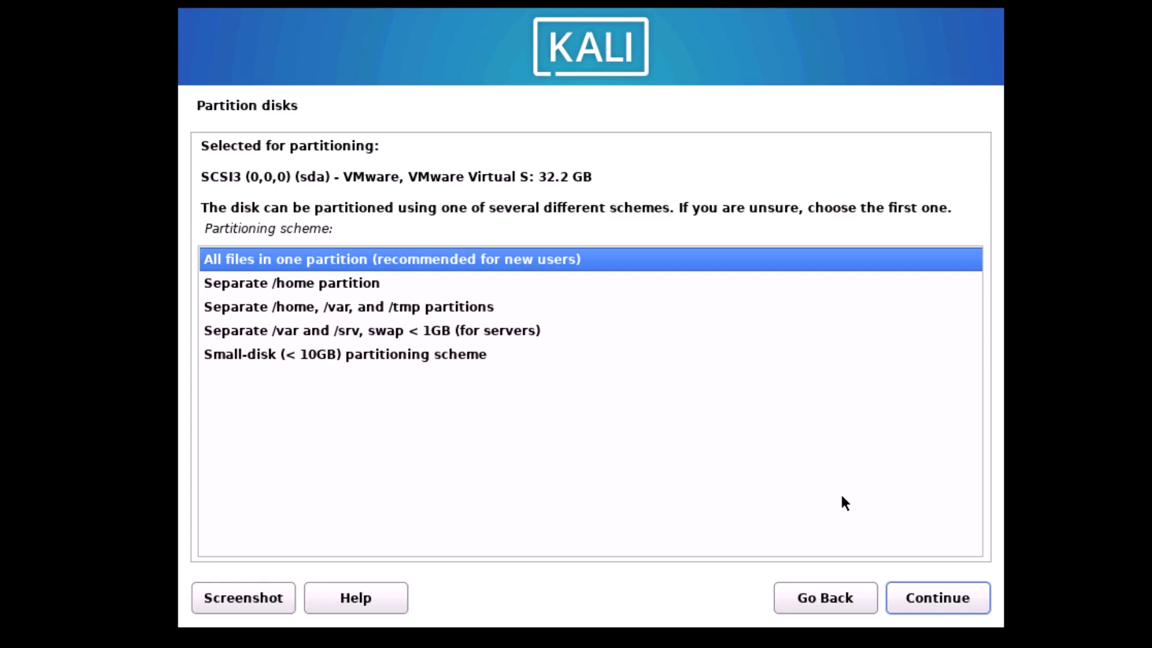
pyautogui.click(958, 596)
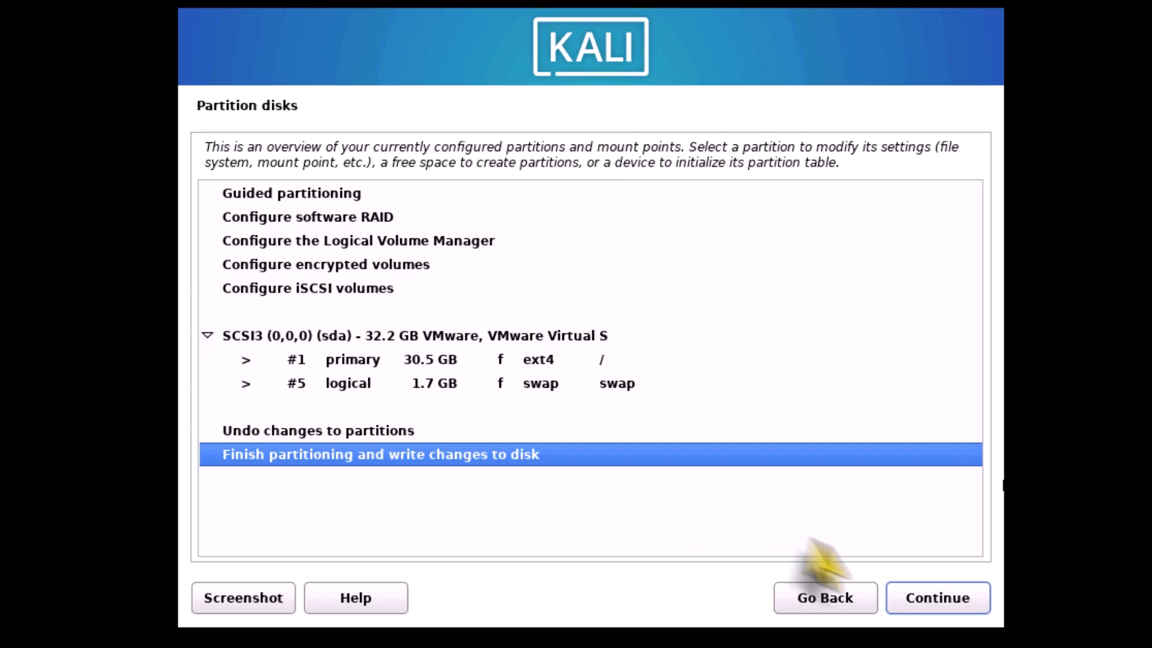
pyautogui.click(958, 597)
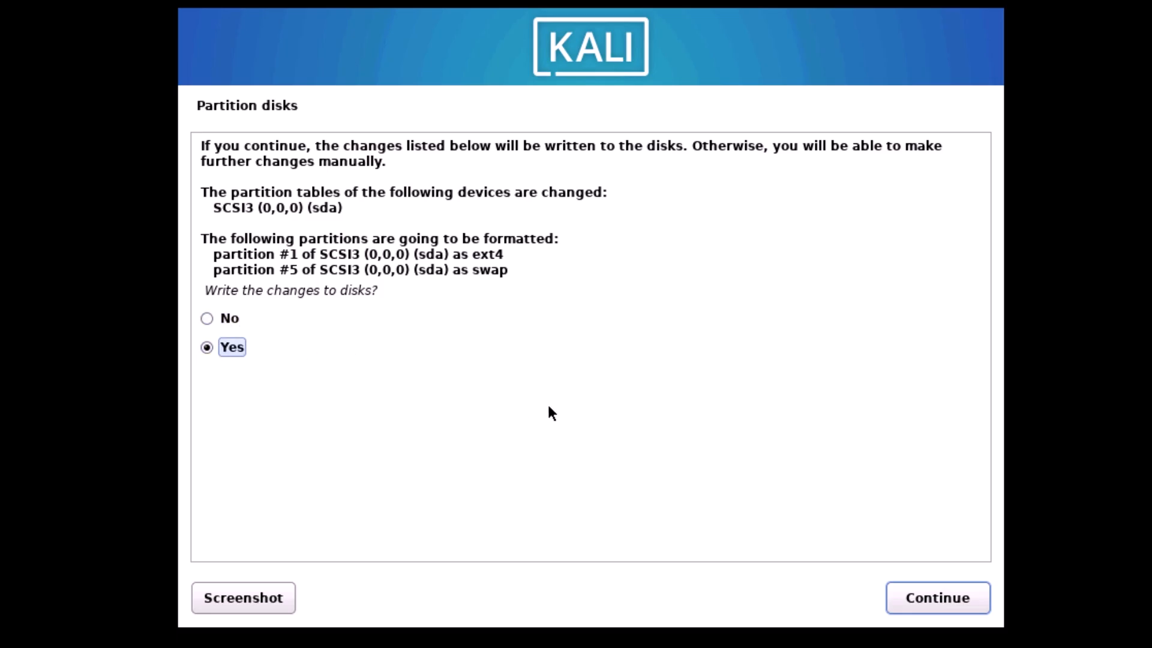
pyautogui.click(934, 601)
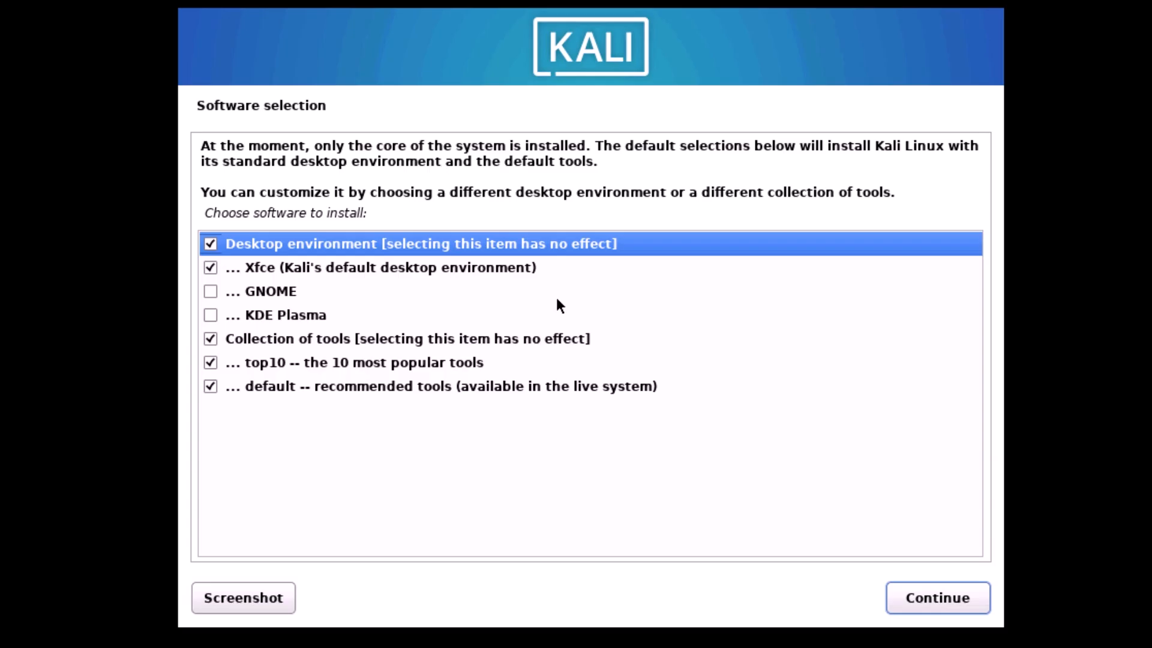
# Keep the default software selection with Xfce, top10 and default tools, and continue
pyautogui.press('Tab')
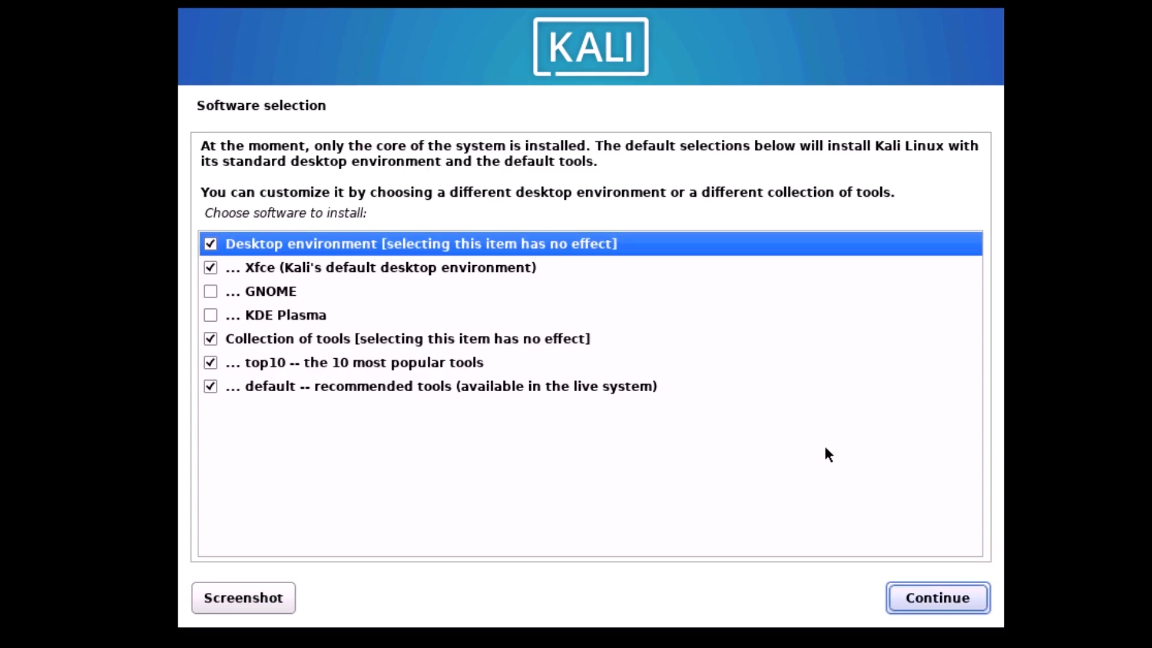
pyautogui.click(955, 603)
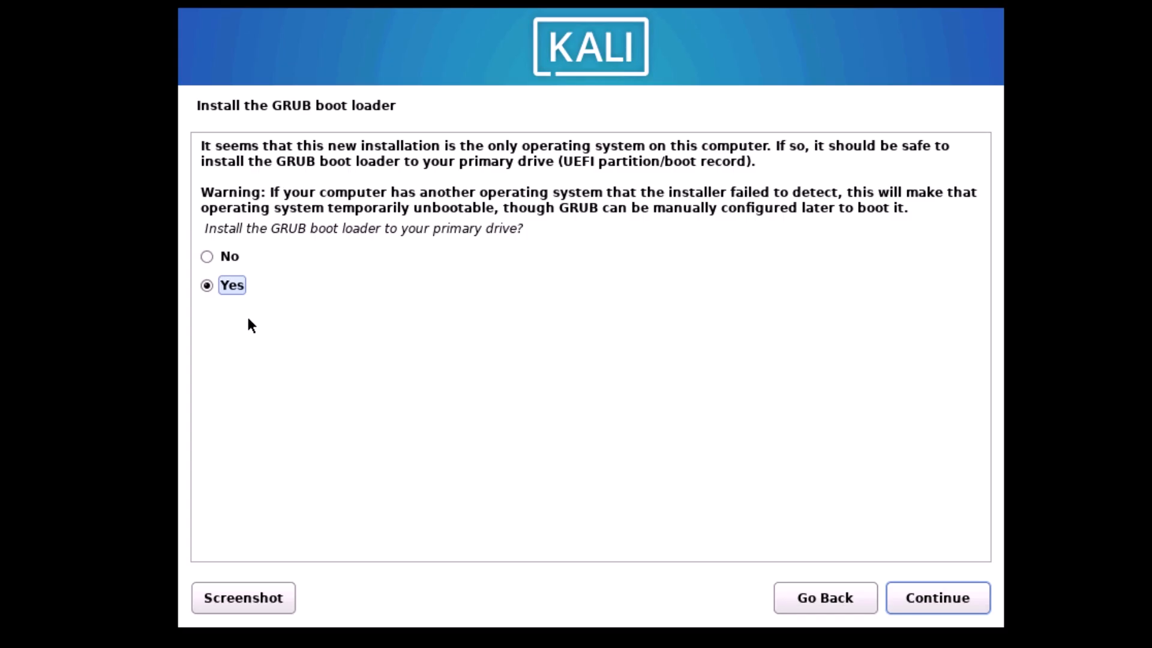
# Install the GRUB boot loader on /dev/sda and reboot once the installation completes
pyautogui.click(967, 599)
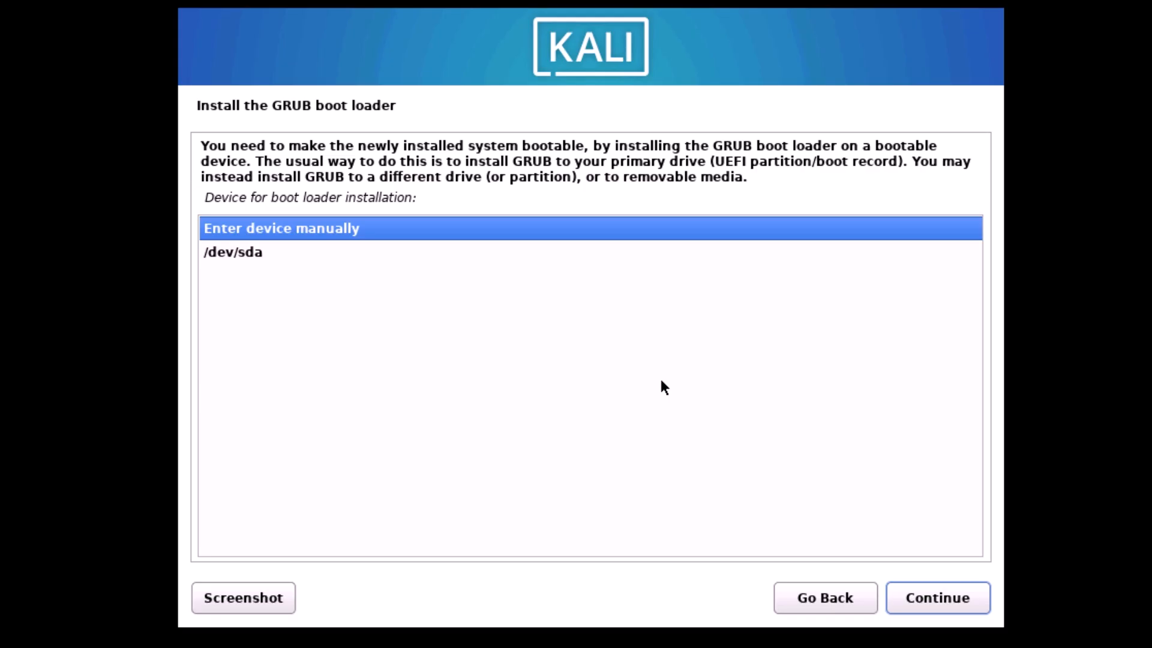
pyautogui.doubleClick(249, 258)
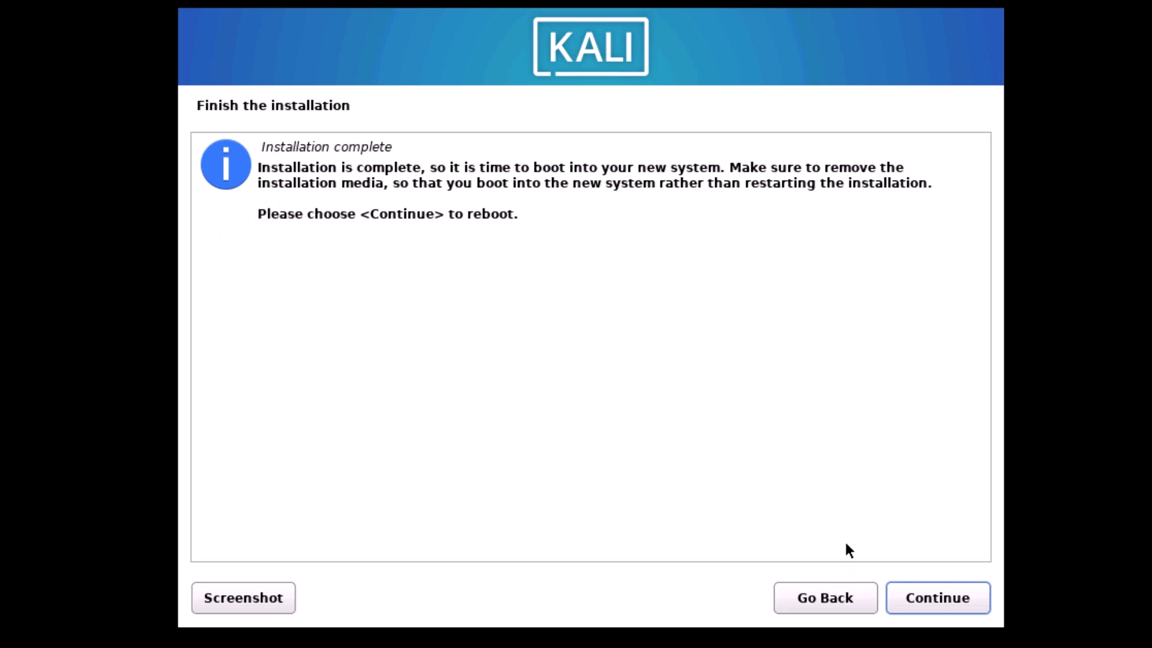
pyautogui.click(962, 596)
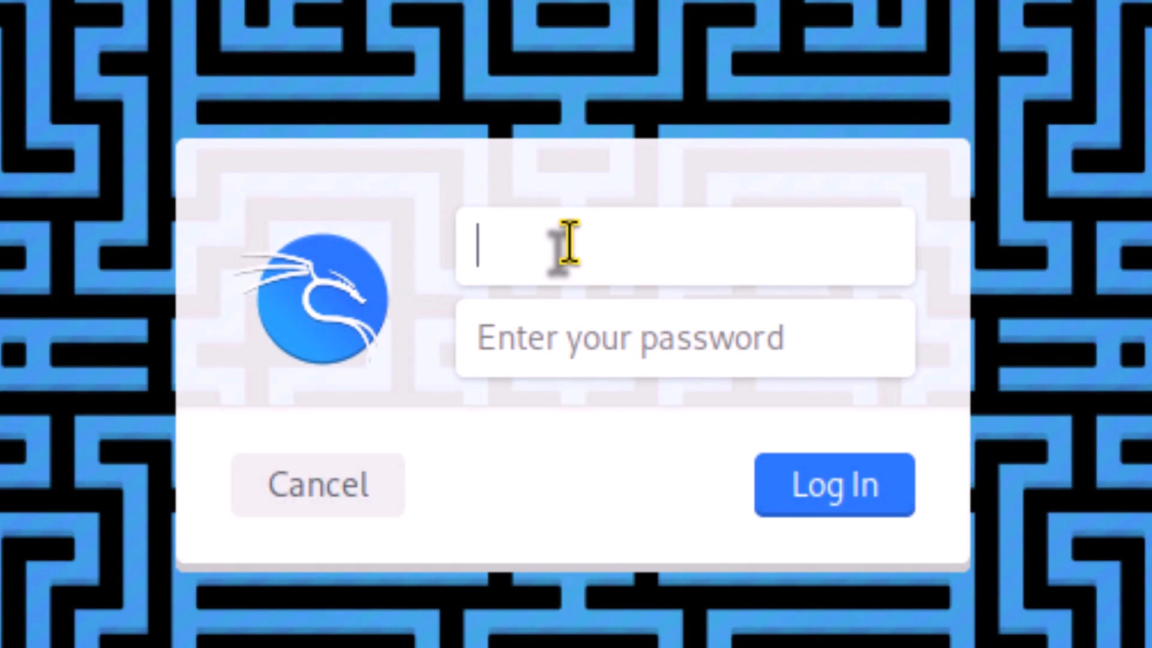
# Log in to the new Kali desktop with the new user's username and password
pyautogui.write('kiran')
pyautogui.press('Tab')
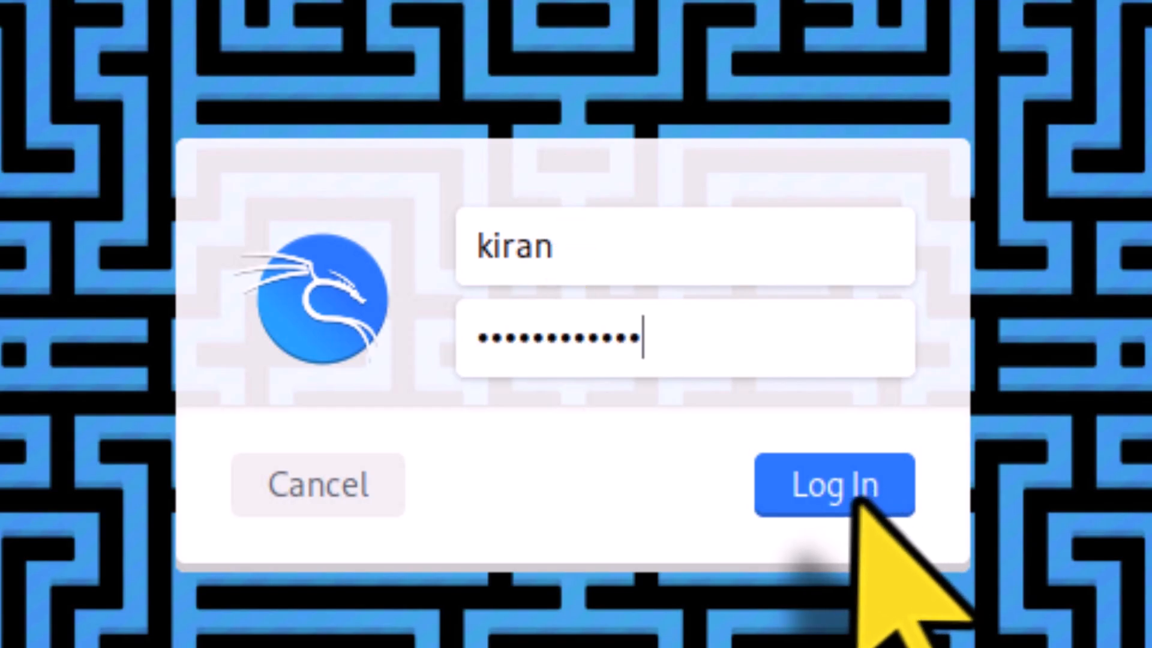
pyautogui.click(858, 502)
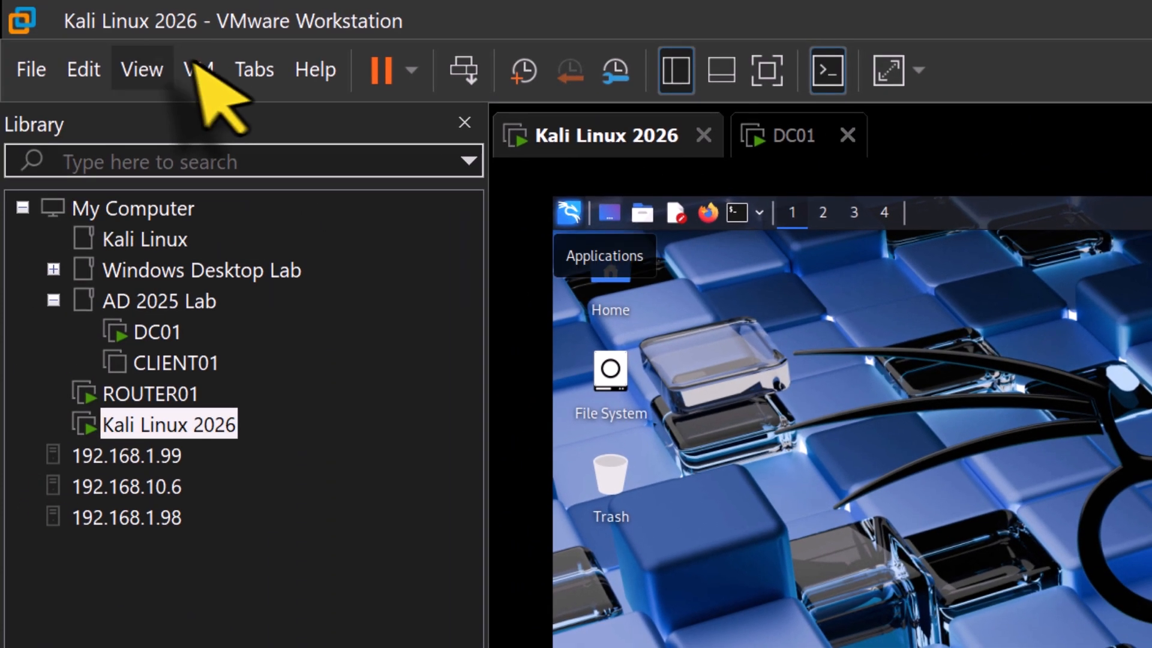
# Start reinstalling VMware Tools for the Kali virtual machine
pyautogui.click(192, 67)
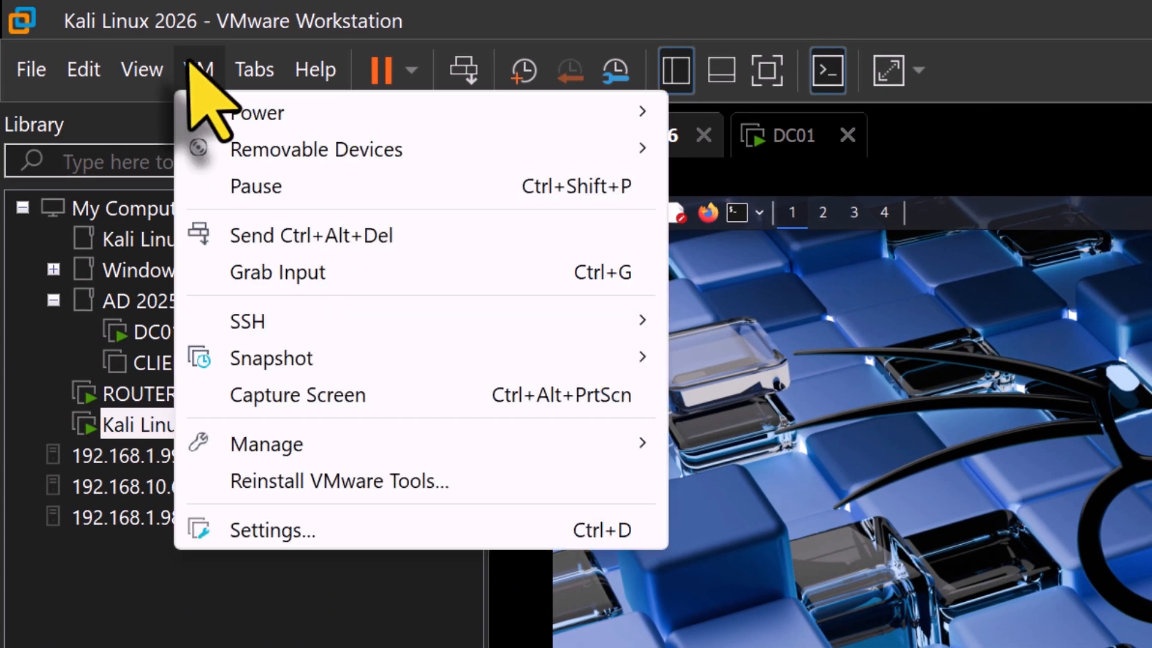
pyautogui.click(570, 483)
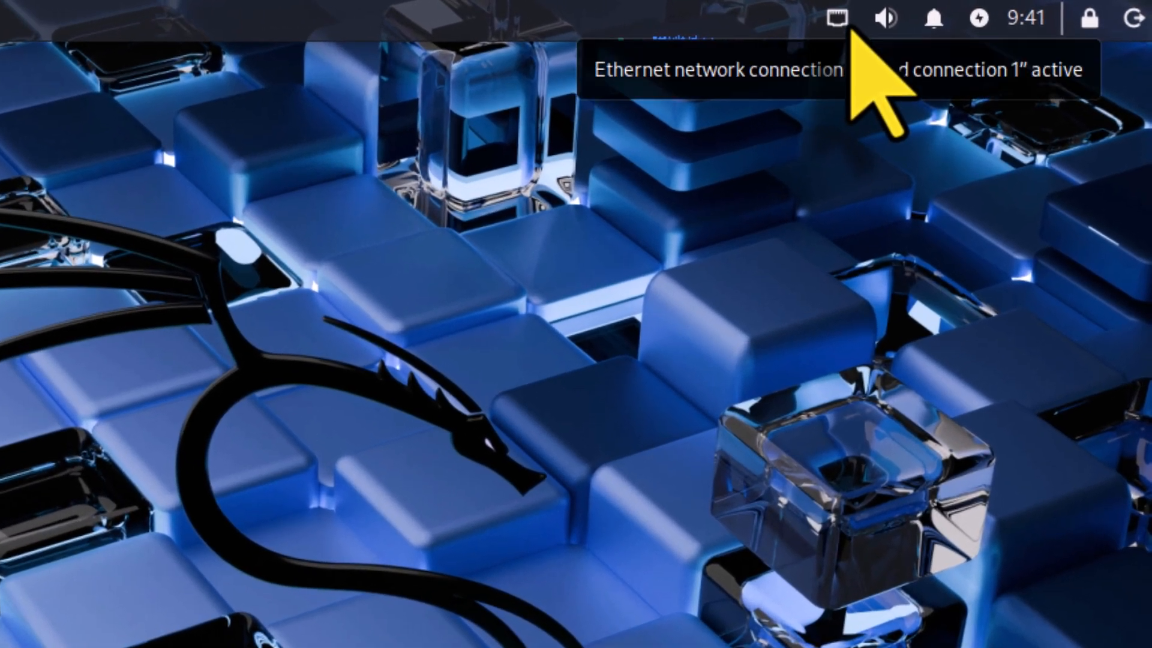
# Edit Wired connection 1 and switch its IPv4 method to Manual
pyautogui.rightClick(851, 28)
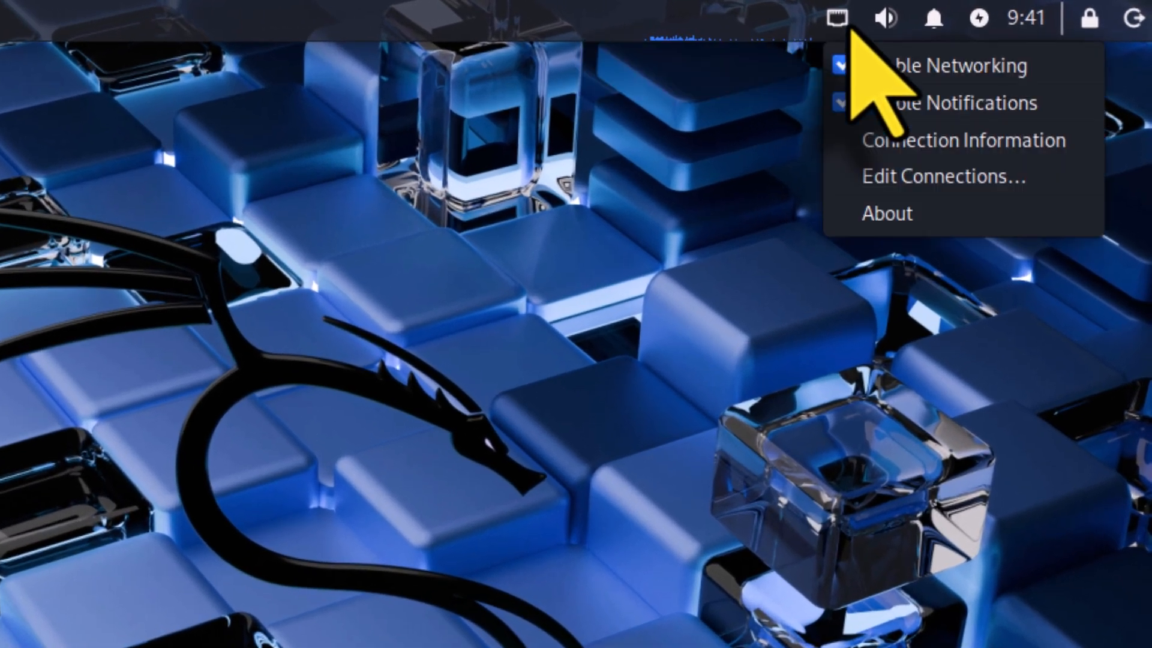
pyautogui.click(1065, 183)
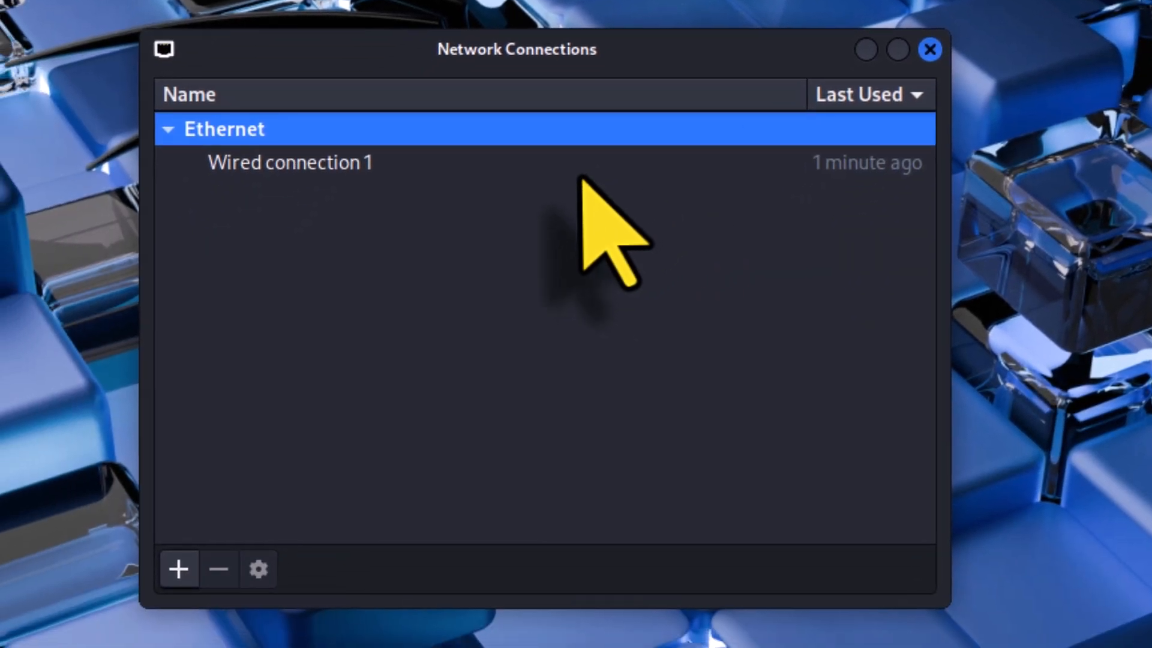
pyautogui.click(581, 177)
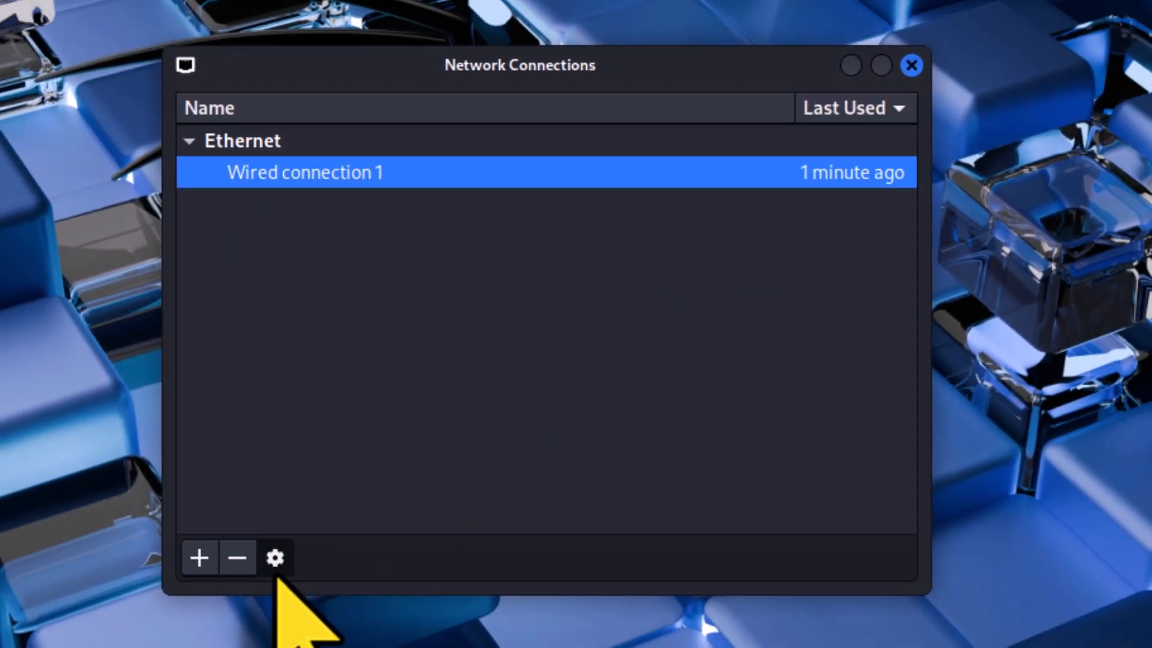
pyautogui.click(275, 559)
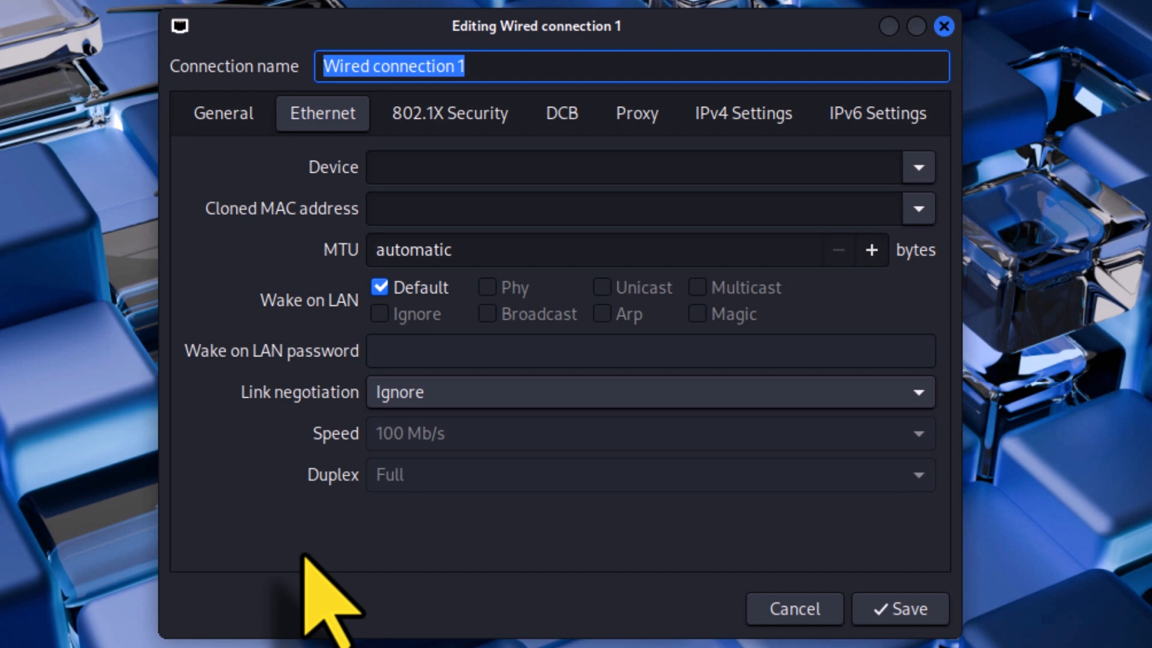
pyautogui.click(737, 123)
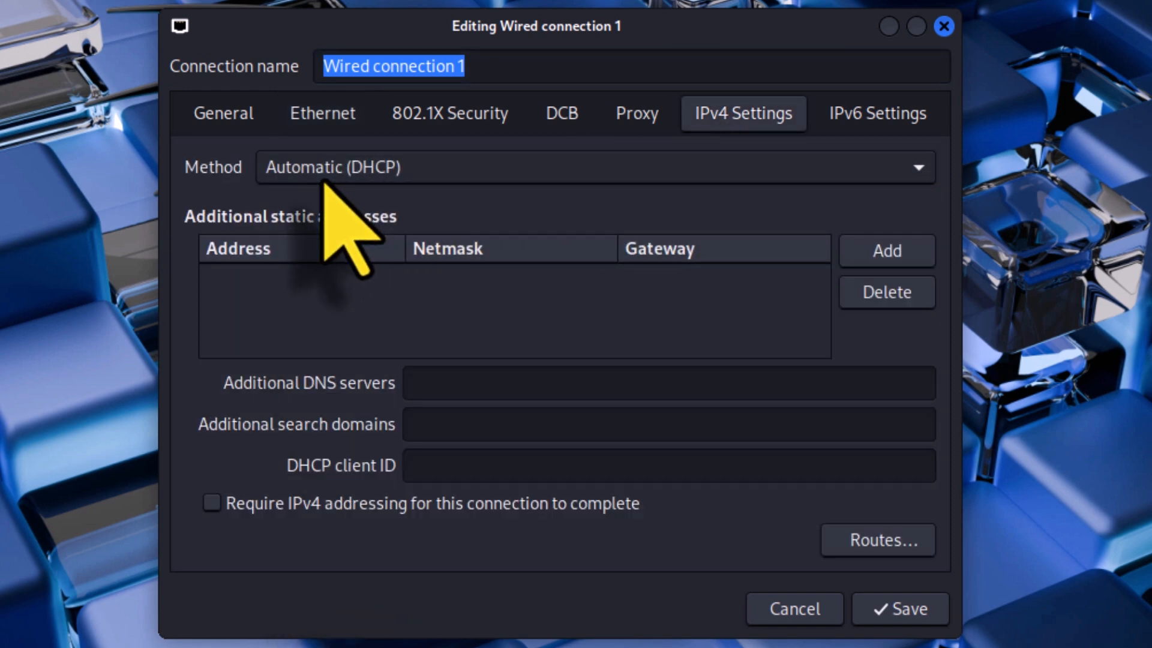
pyautogui.click(399, 174)
pyautogui.click(433, 238)
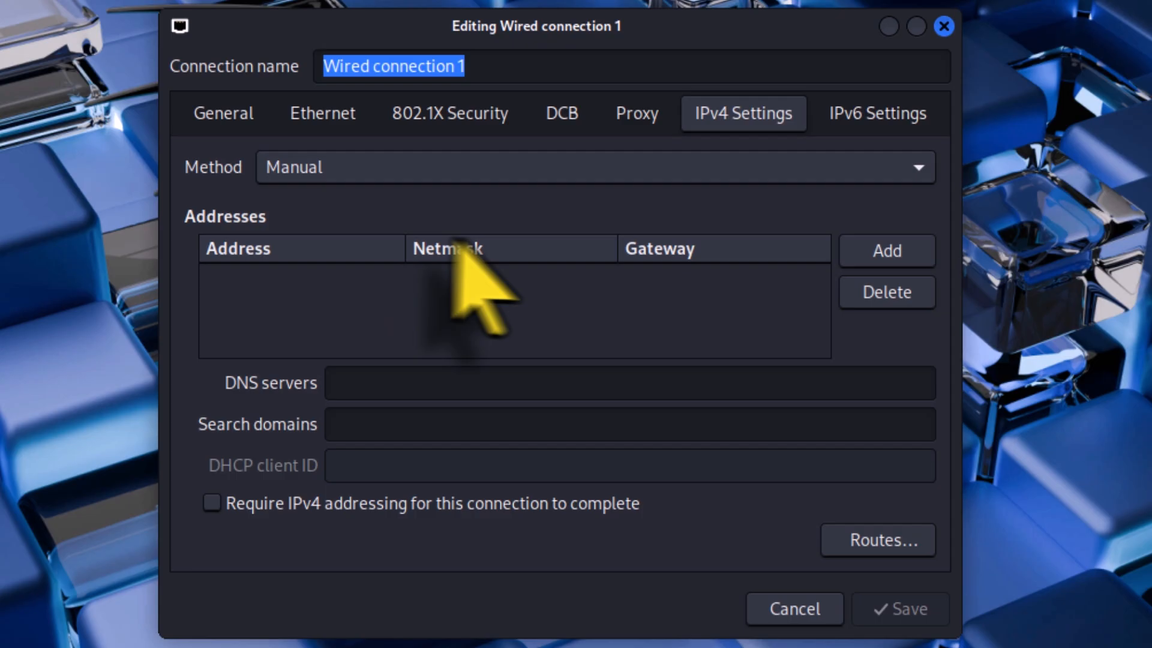
# Add a static IPv4 address 192.168.10.201 with netmask 24 and gateway 192.168.10.254
pyautogui.click(897, 257)
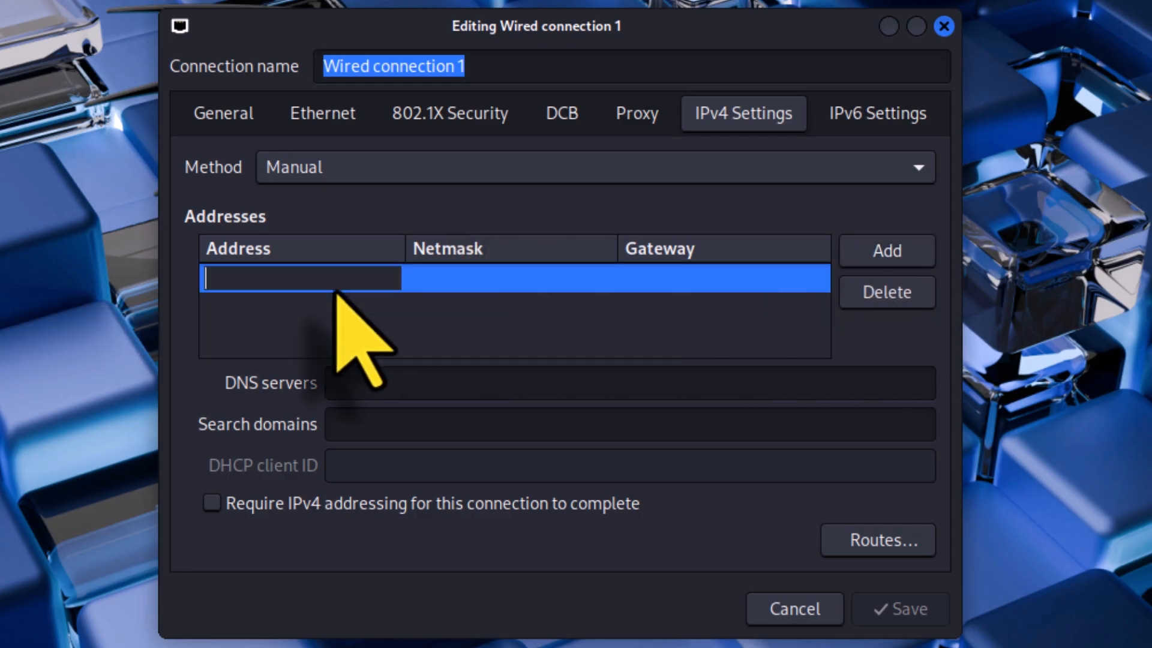
pyautogui.write('192.16')
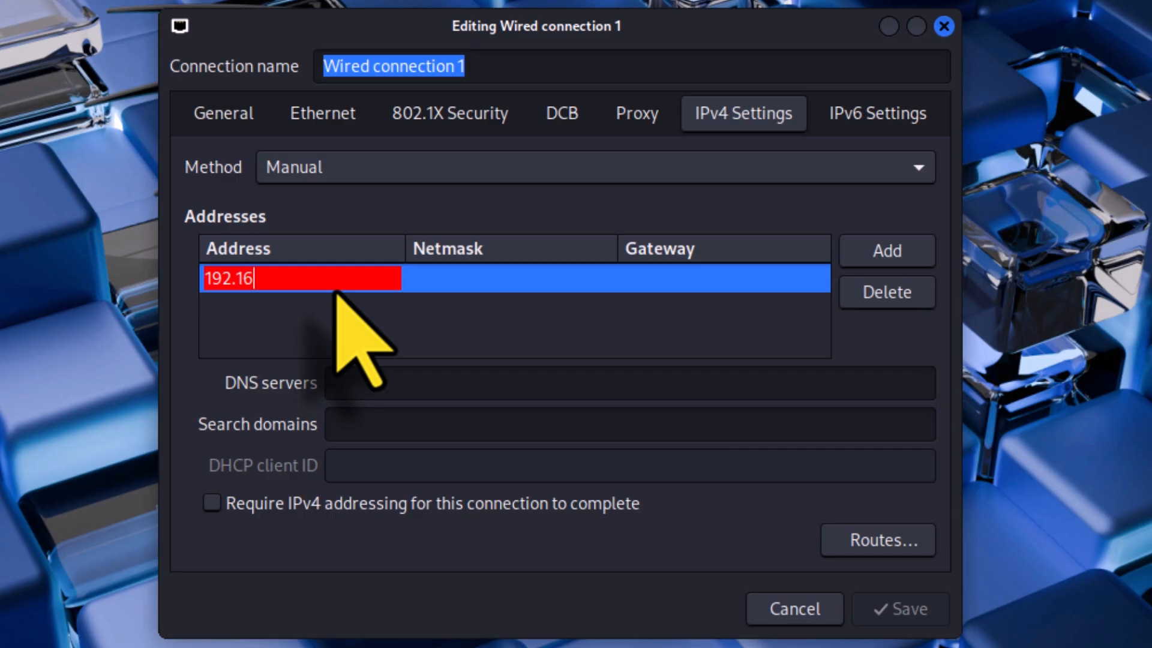
pyautogui.write('8.10.201')
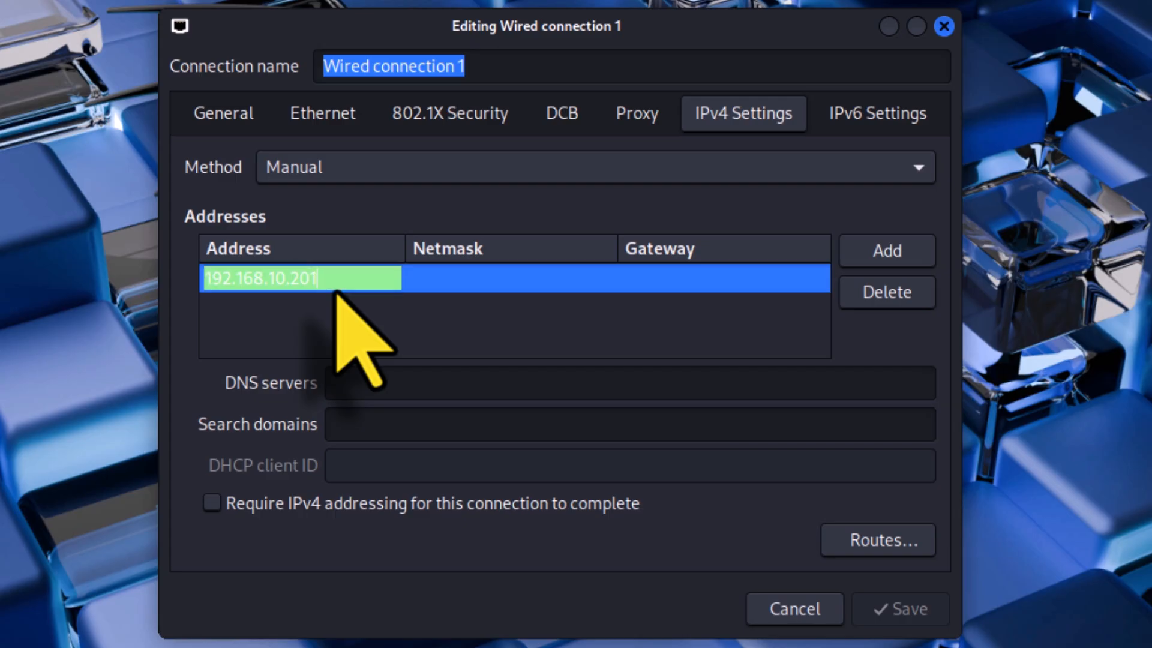
pyautogui.press('Tab')
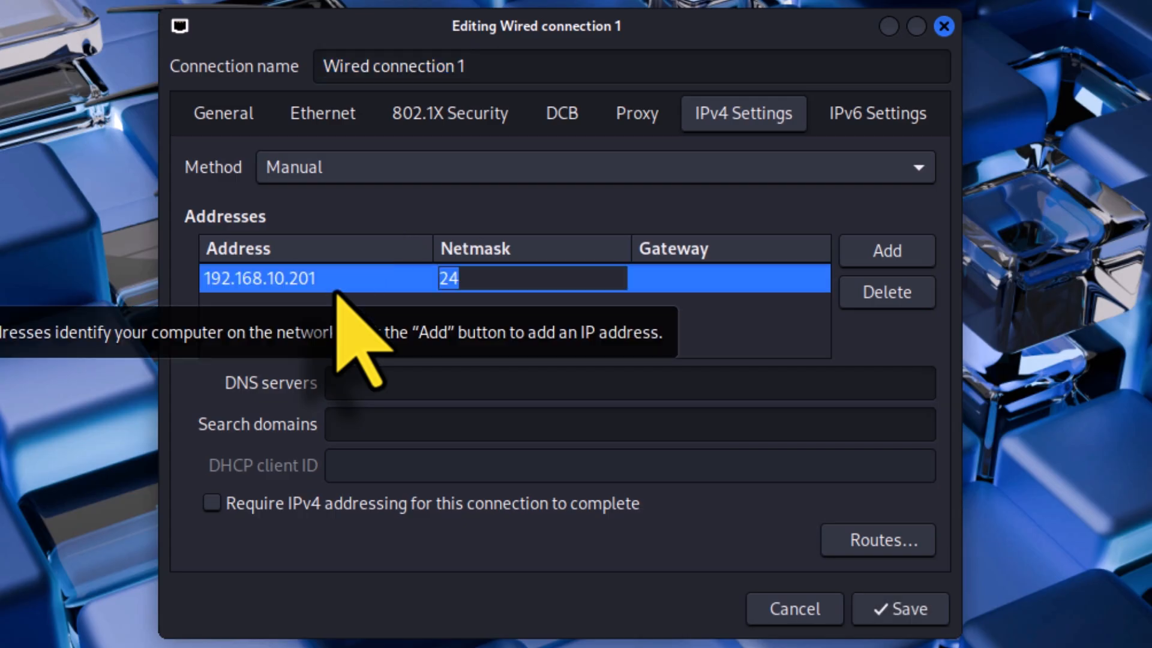
pyautogui.press('Tab')
pyautogui.write('192.16')
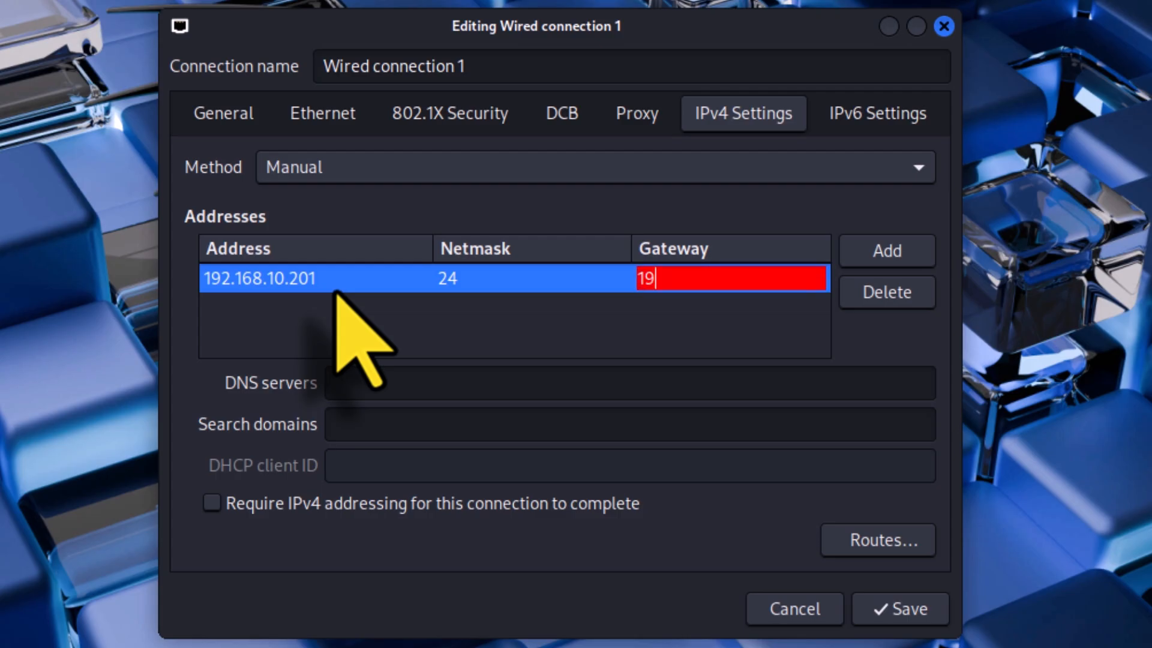
pyautogui.write('8.10.254')
pyautogui.press('Return')
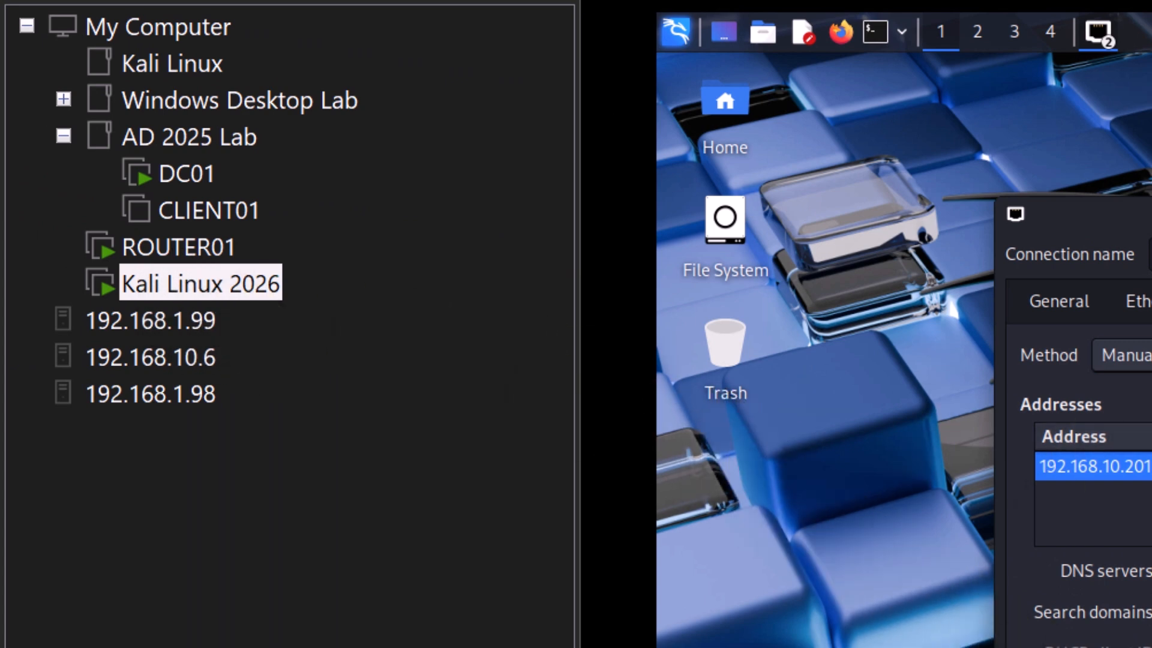
# Set the DNS server to 192.168.10.1, save the connection and close the network connections window
pyautogui.press('Tab')
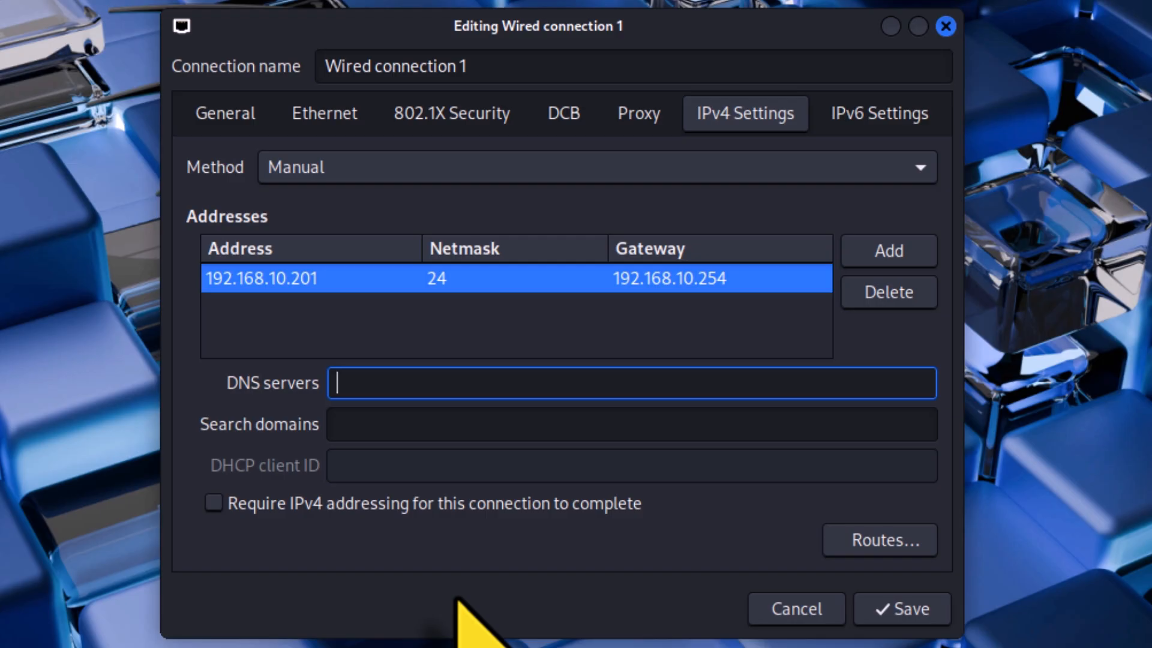
pyautogui.write('192.1')
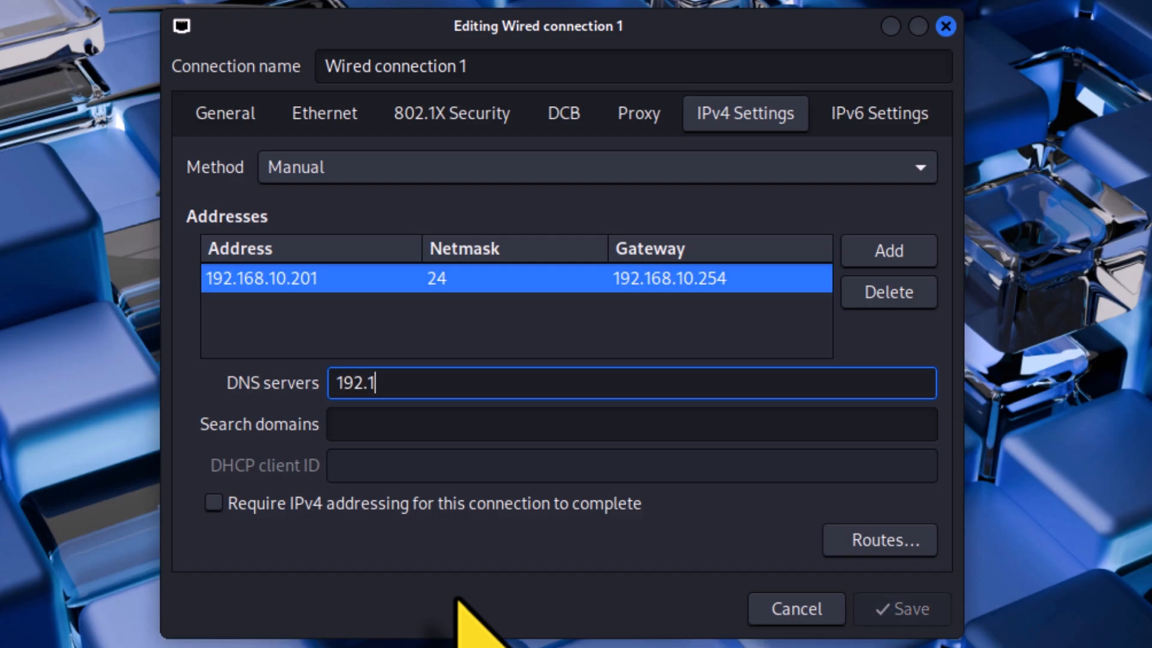
pyautogui.write('168')
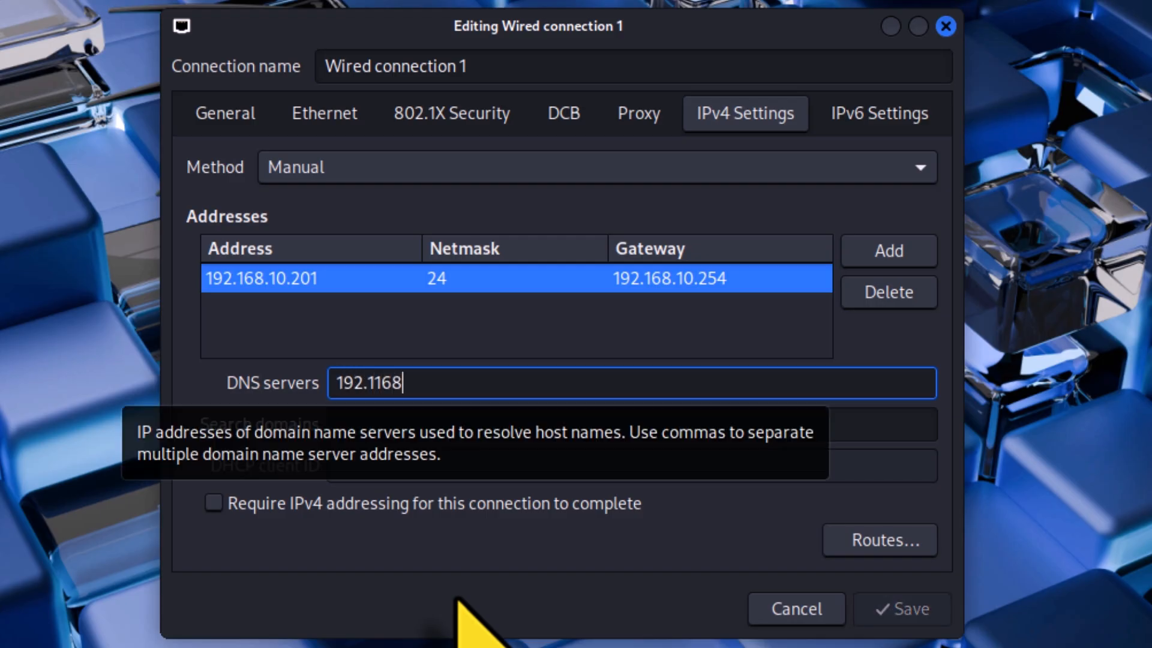
pyautogui.press('BackSpace')
pyautogui.press('BackSpace')
pyautogui.press('BackSpace')
pyautogui.write('68.10.1')
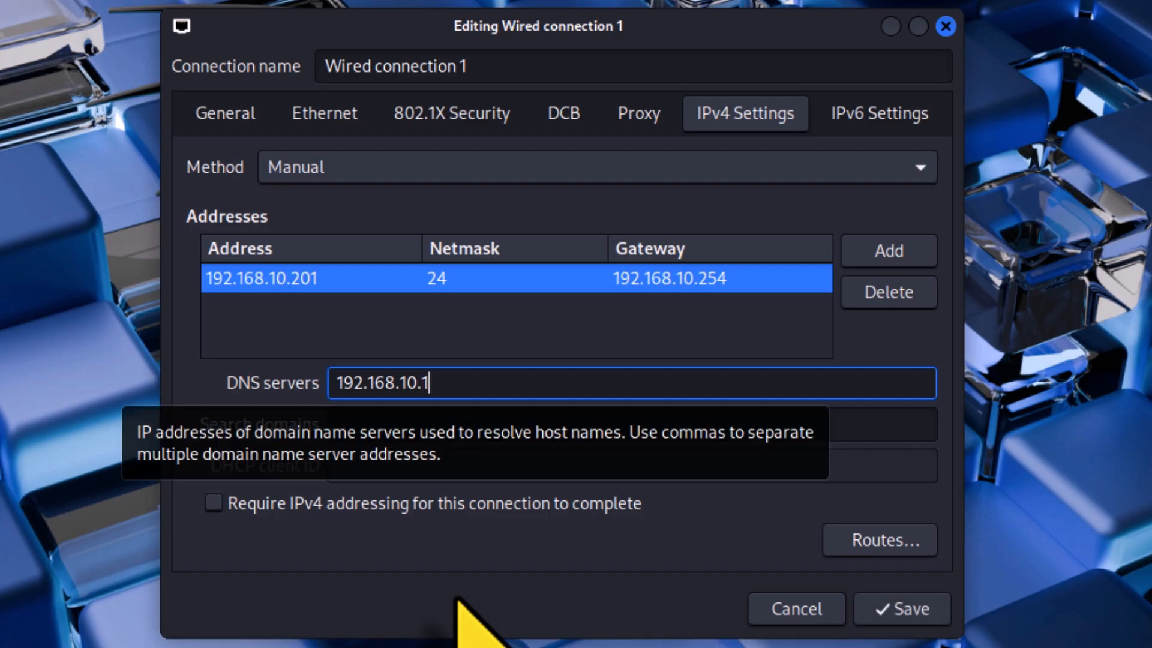
pyautogui.click(923, 618)
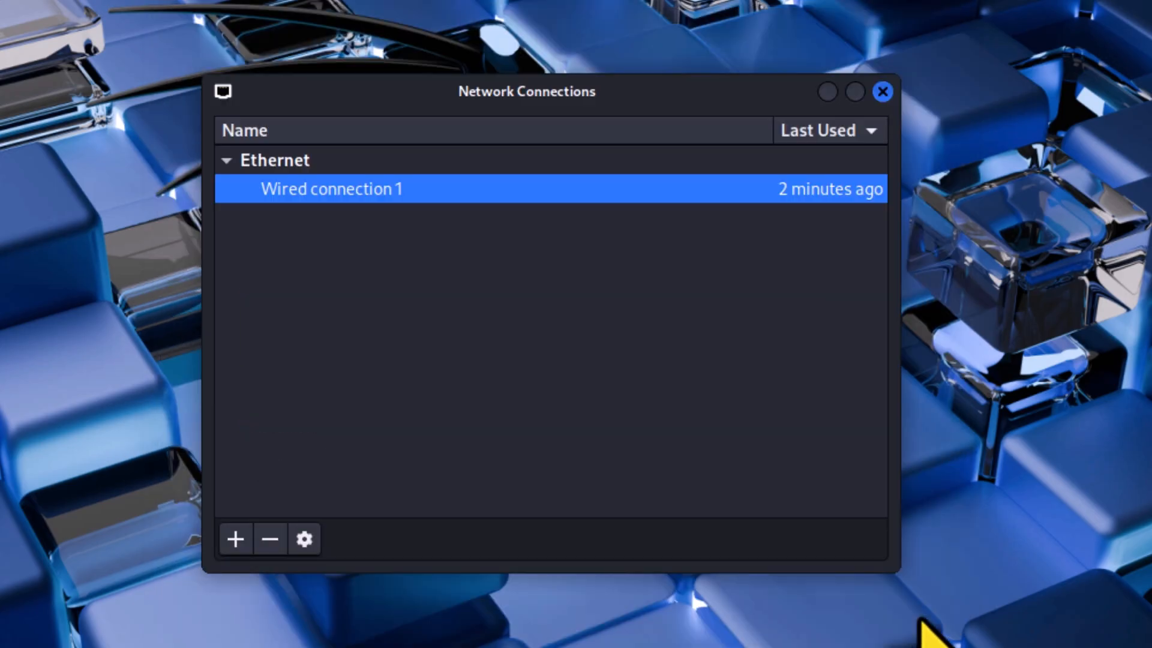
pyautogui.click(882, 92)
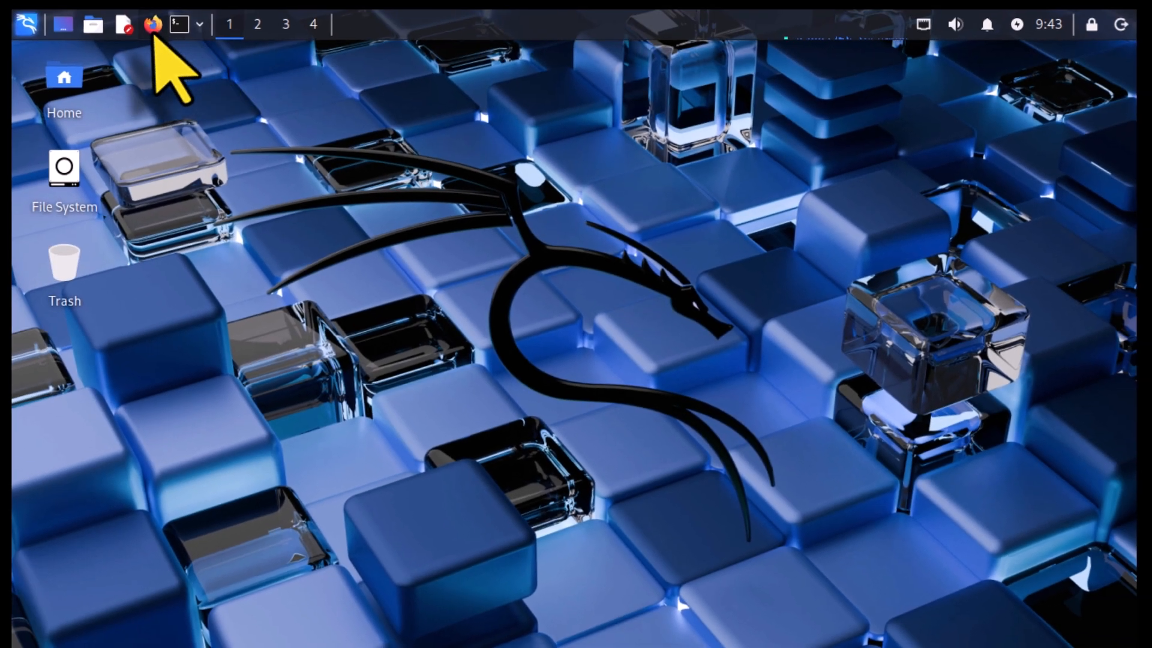
# Open Firefox and load wikipedia.org to test the network connection
pyautogui.click(153, 31)
pyautogui.click(264, 98)
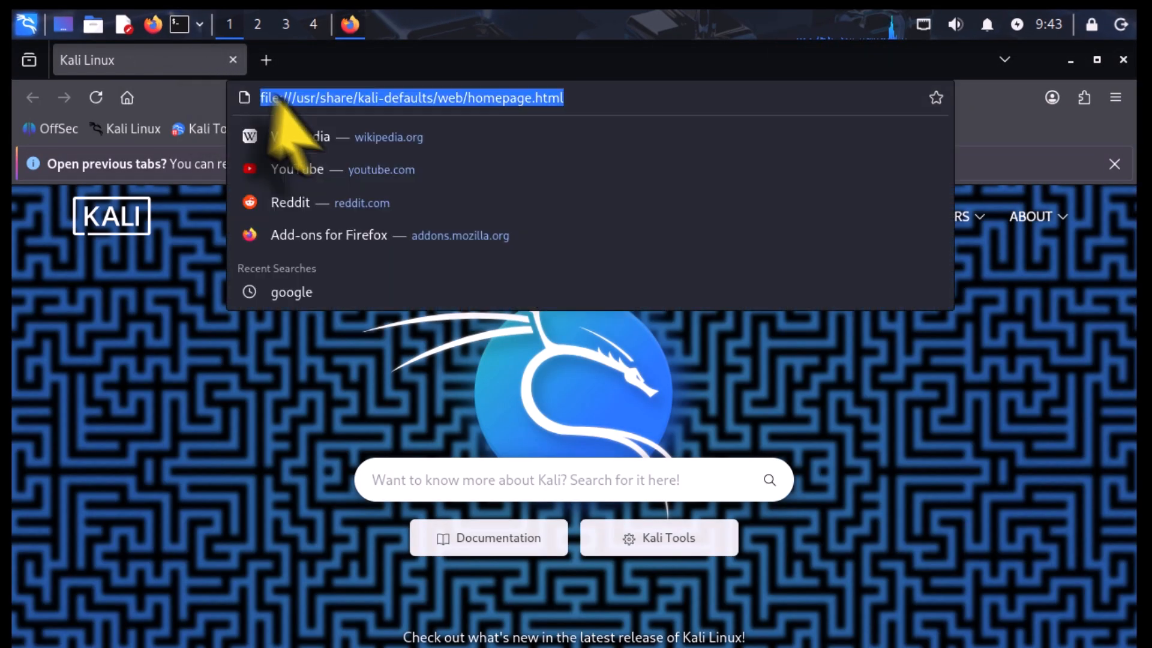
pyautogui.click(380, 135)
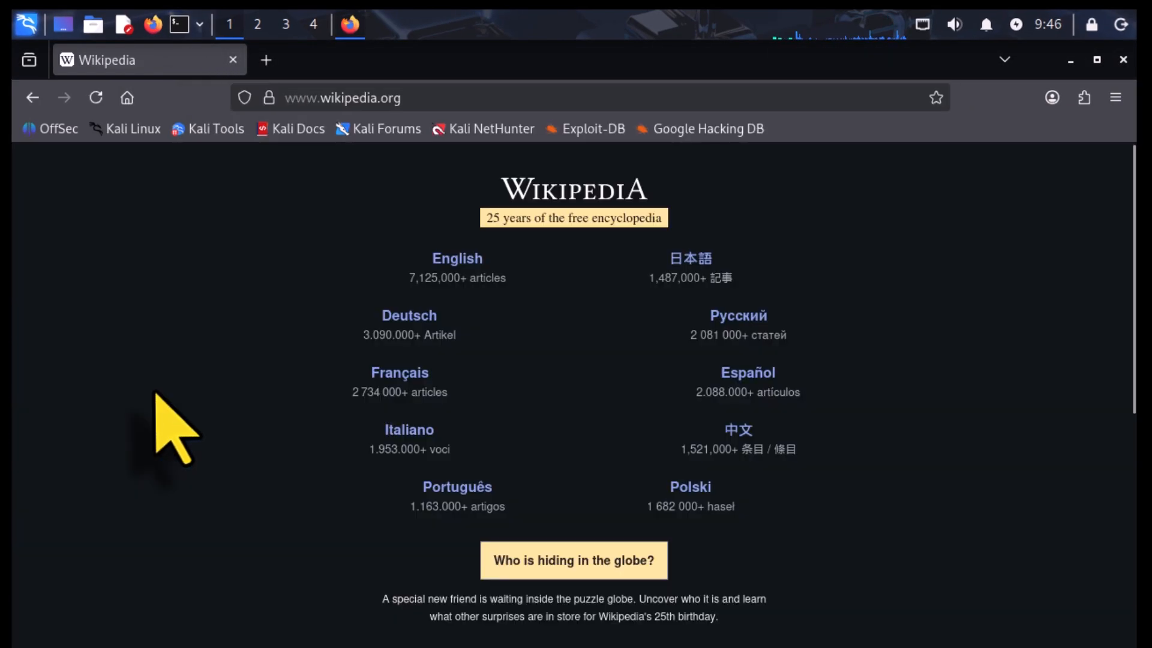